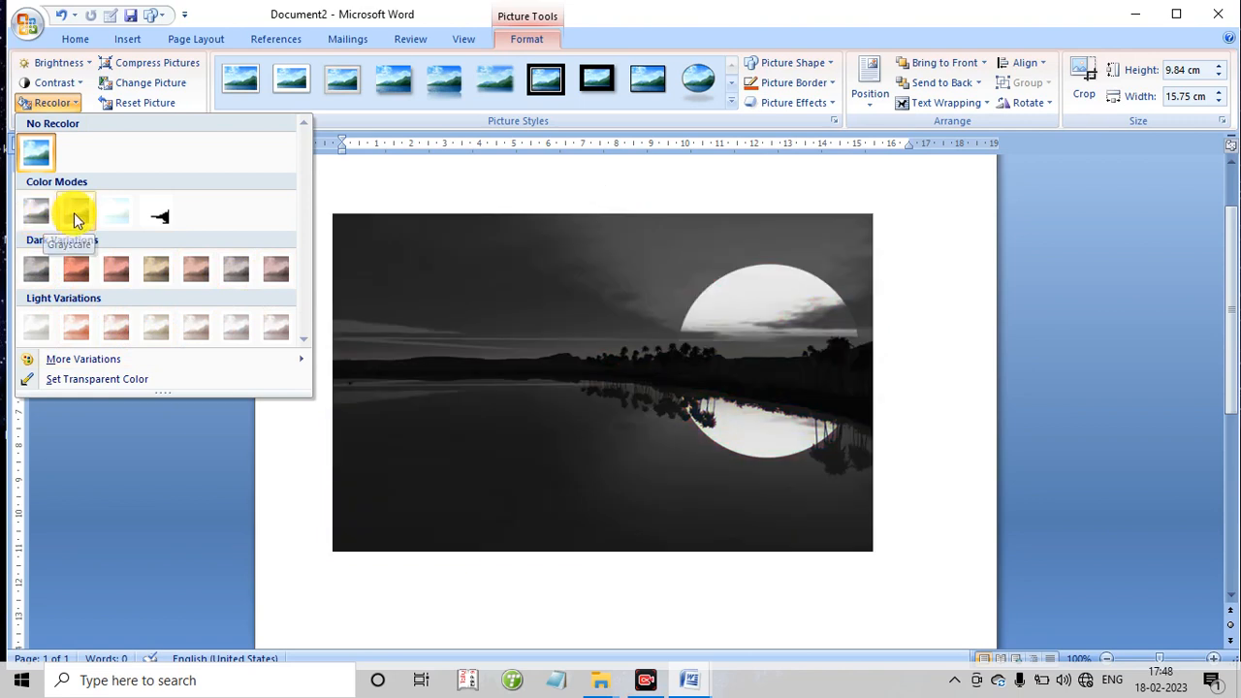
# - Remove the sunset picture's recoloring and compress it, applying compression to selected pictures only
pyautogui.click(36, 163)
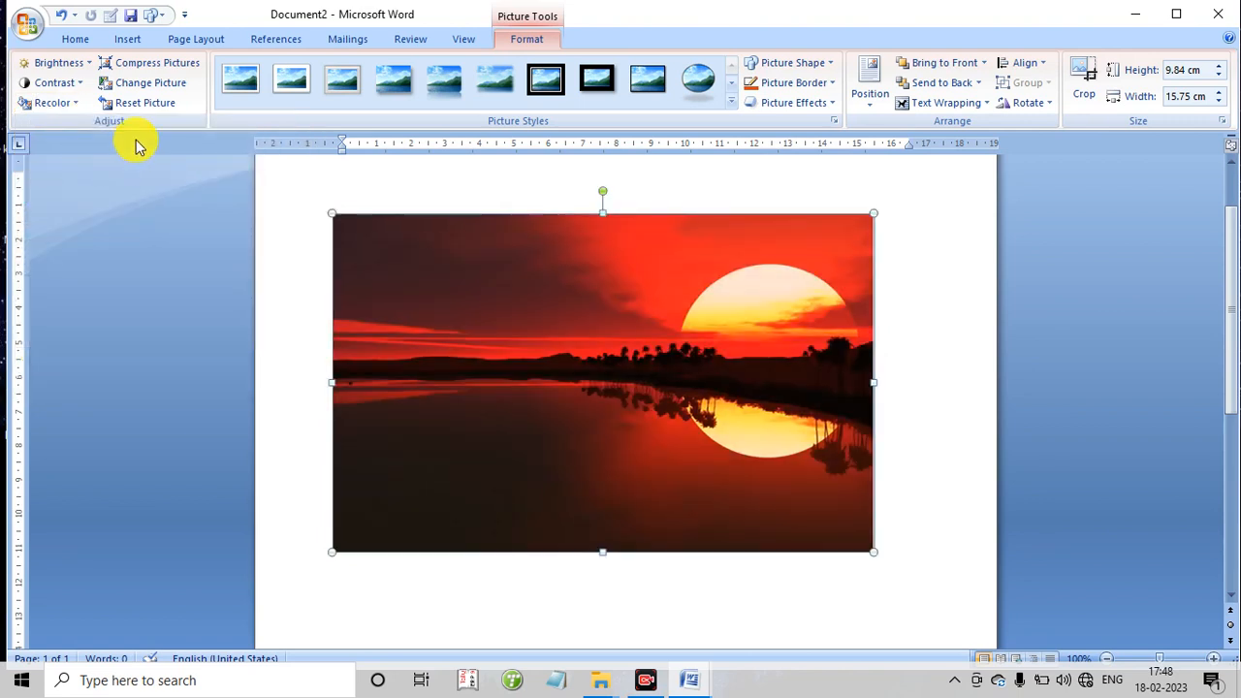
pyautogui.click(180, 75)
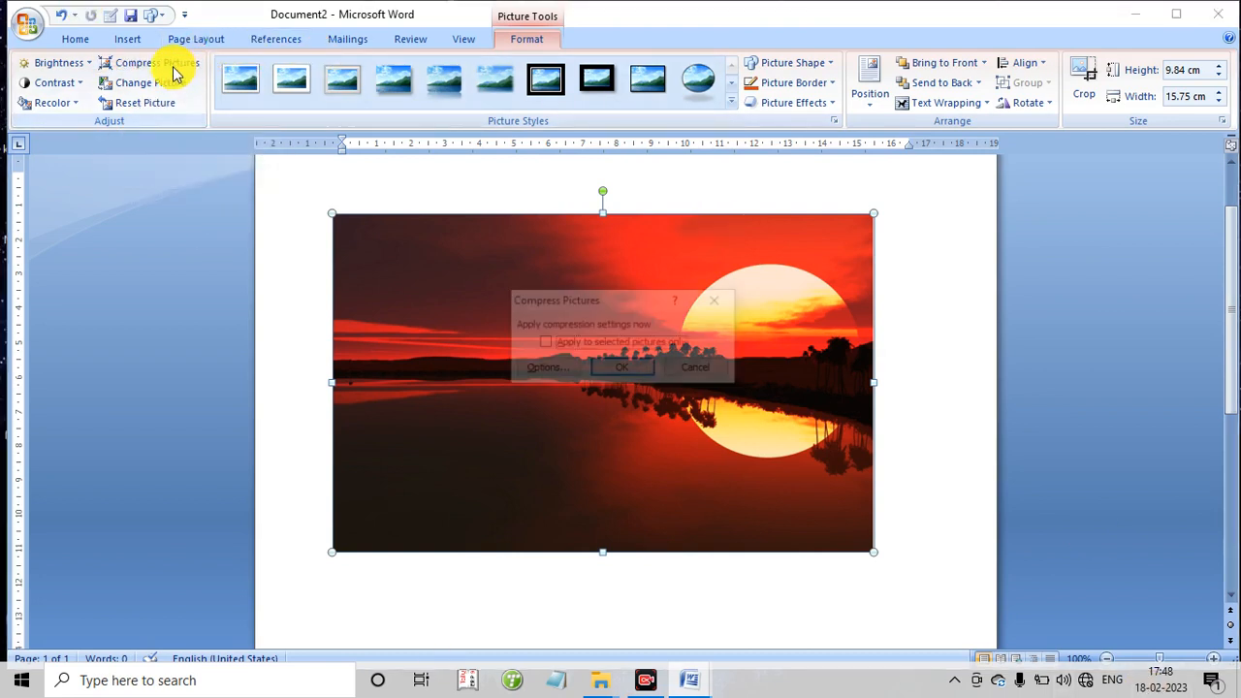
pyautogui.click(543, 345)
pyautogui.click(616, 372)
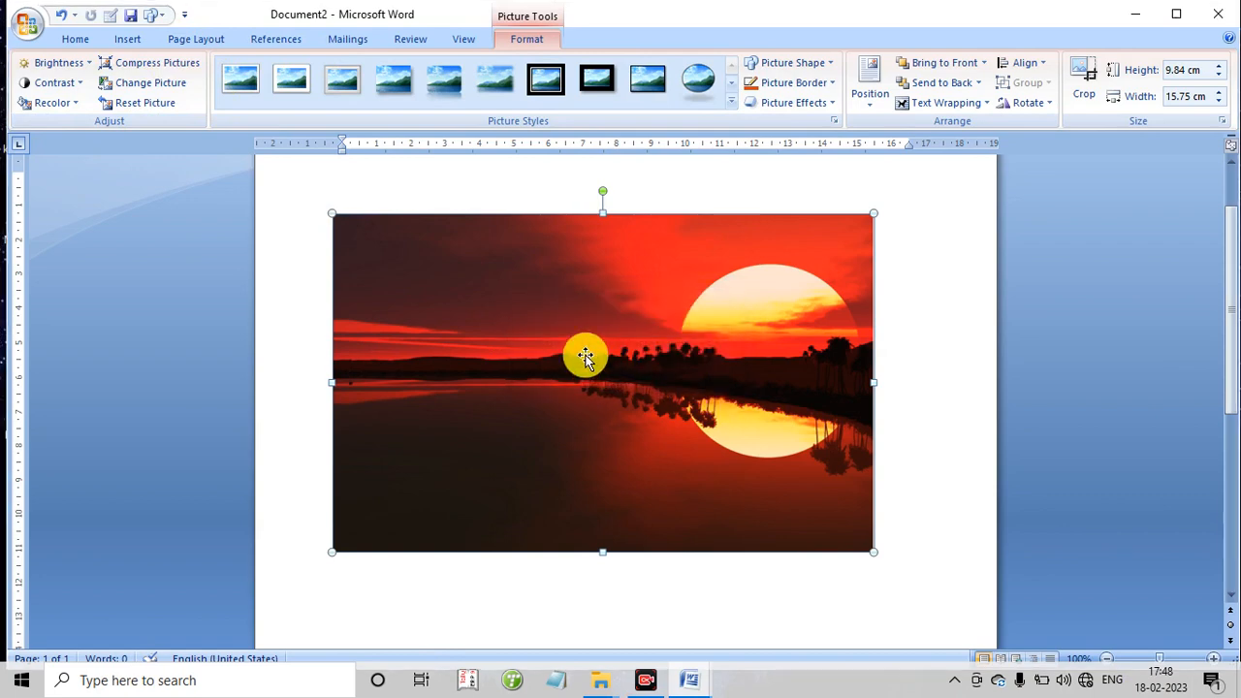
# - Replace the sunset picture with the "download 3d wallpaper for desktop" image from the Pictures folder
pyautogui.click(134, 89)
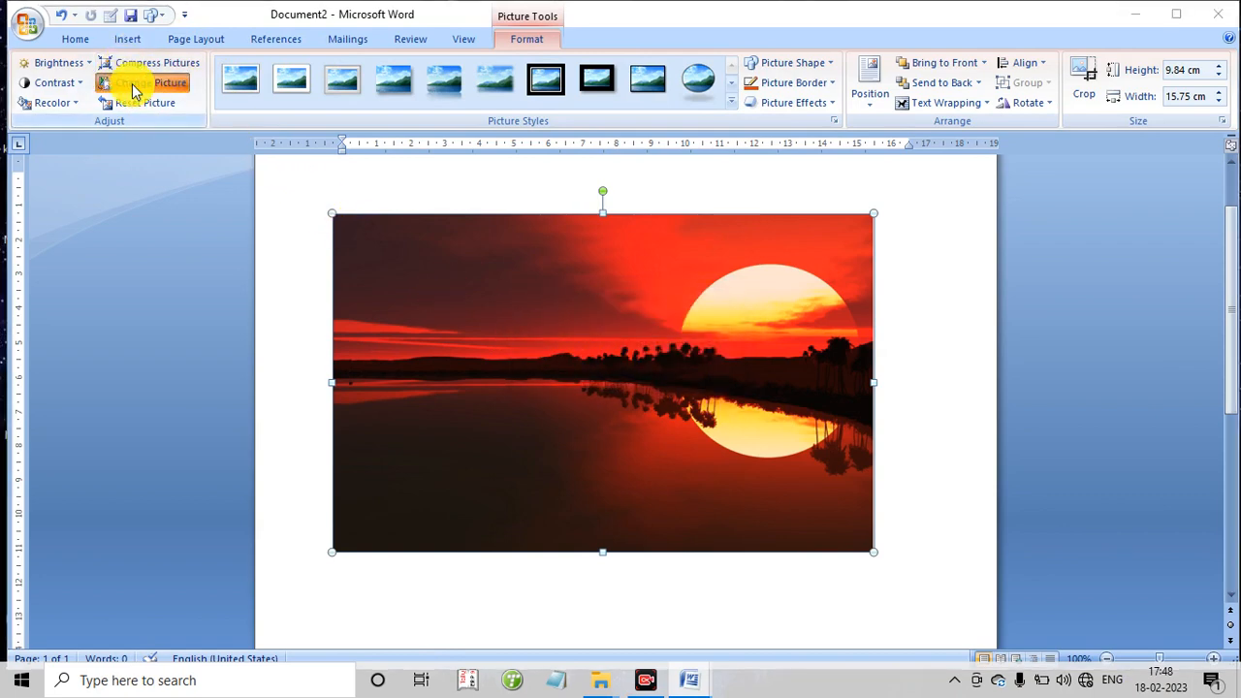
pyautogui.scroll(-3, 249, 229)
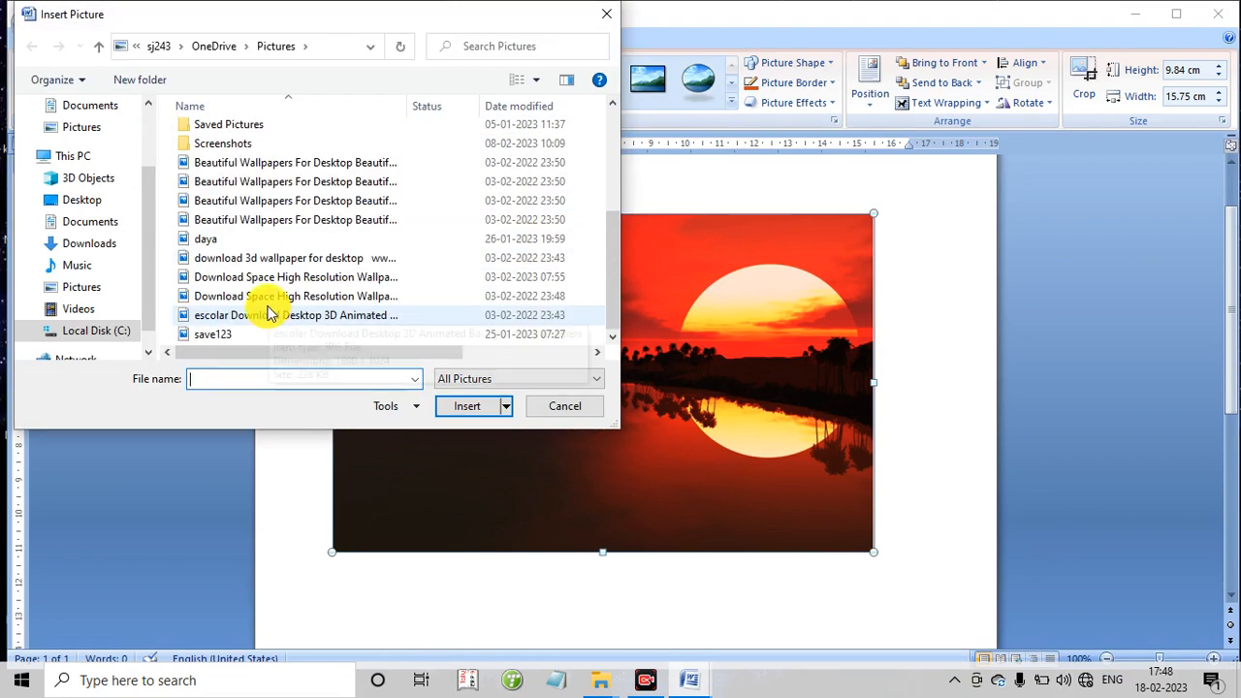
pyautogui.click(249, 258)
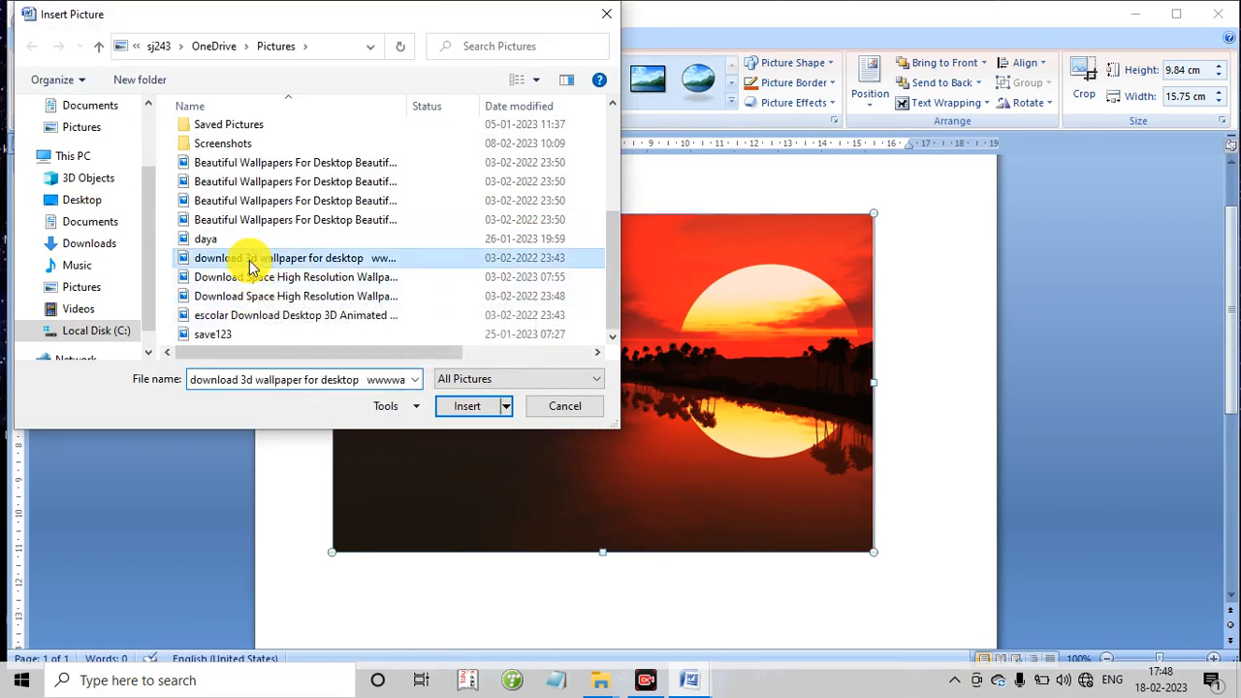
pyautogui.doubleClick(249, 258)
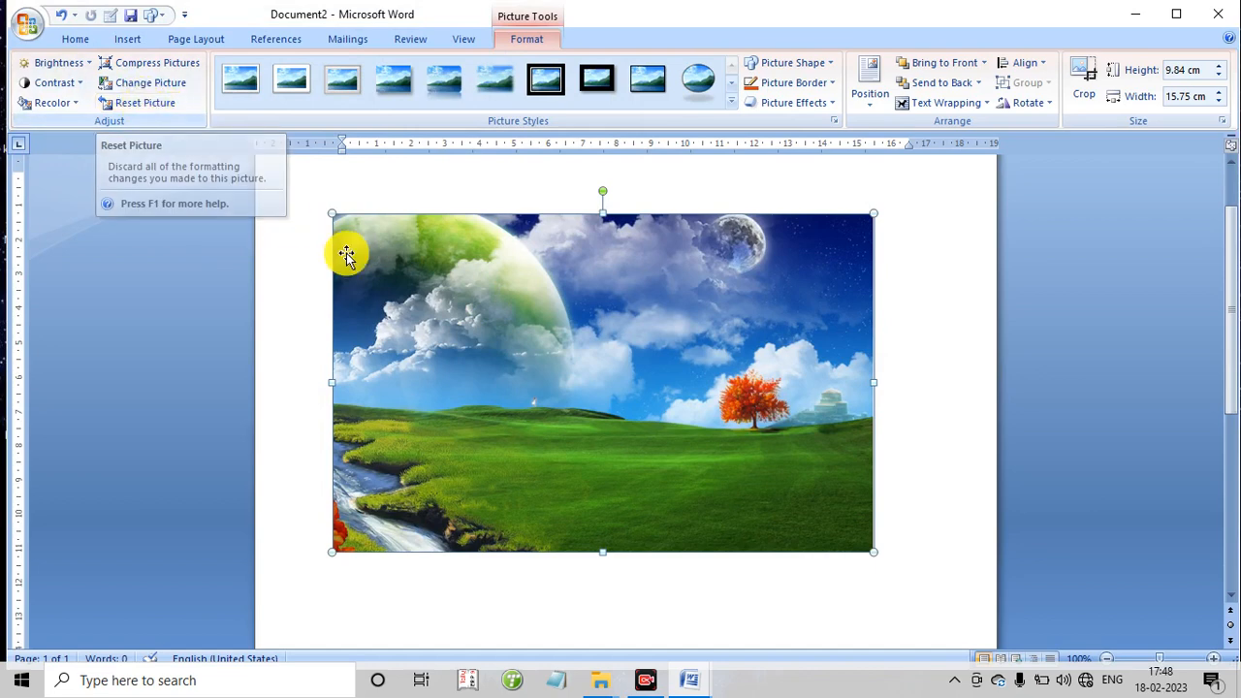
# - Shrink the landscape picture to about 5.16 × 8.26 cm, reset its formatting, and move it toward the page's left side
pyautogui.moveTo(333, 214); pyautogui.dragTo(645, 374)
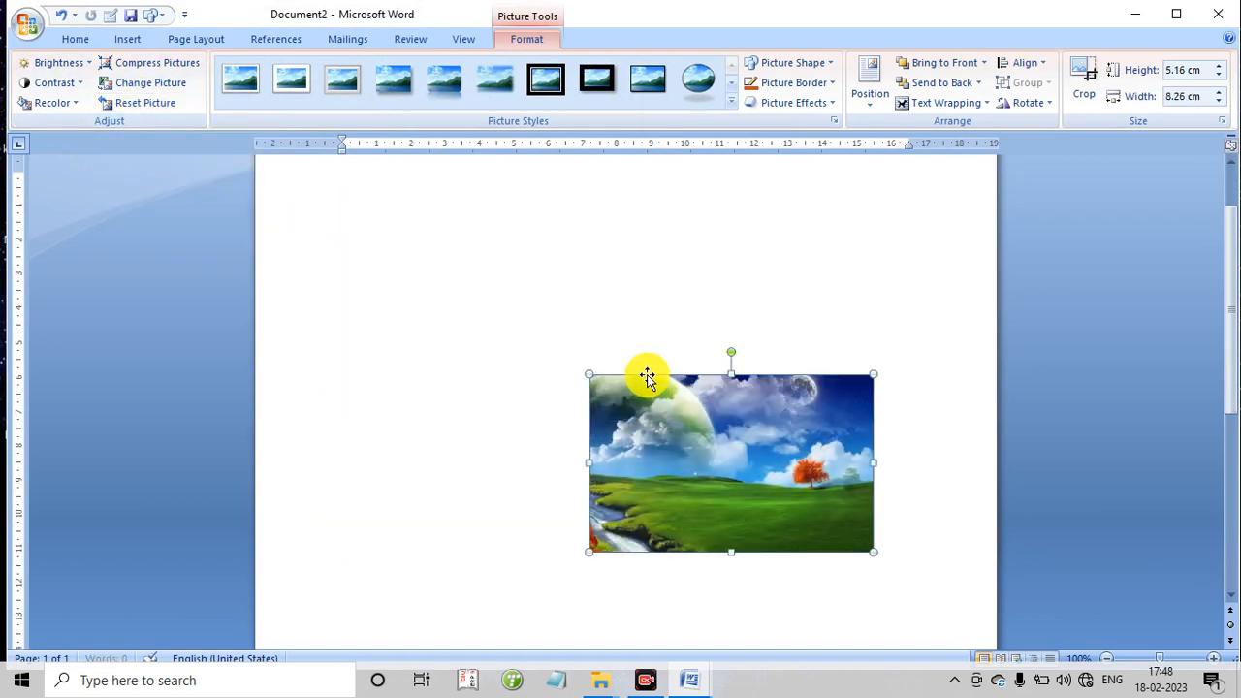
pyautogui.click(147, 105)
pyautogui.moveTo(601, 401); pyautogui.dragTo(406, 283)
pyautogui.moveTo(315, 225); pyautogui.dragTo(204, 222)
pyautogui.moveTo(686, 256); pyautogui.dragTo(493, 262)
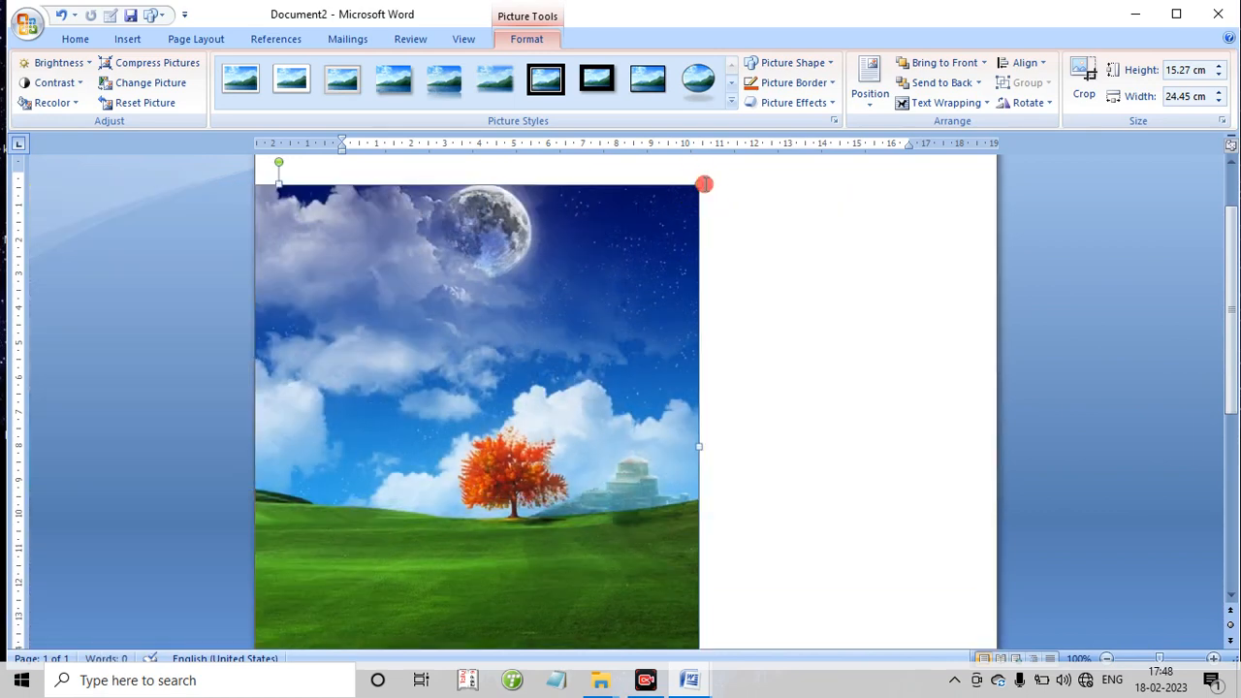
# - Delete the landscape picture from the page
pyautogui.click(704, 185)
pyautogui.click(612, 246)
pyautogui.press('Delete')
# - Insert the first "Download Space High Resolution" wallpaper from the Pictures folder
pyautogui.click(133, 41)
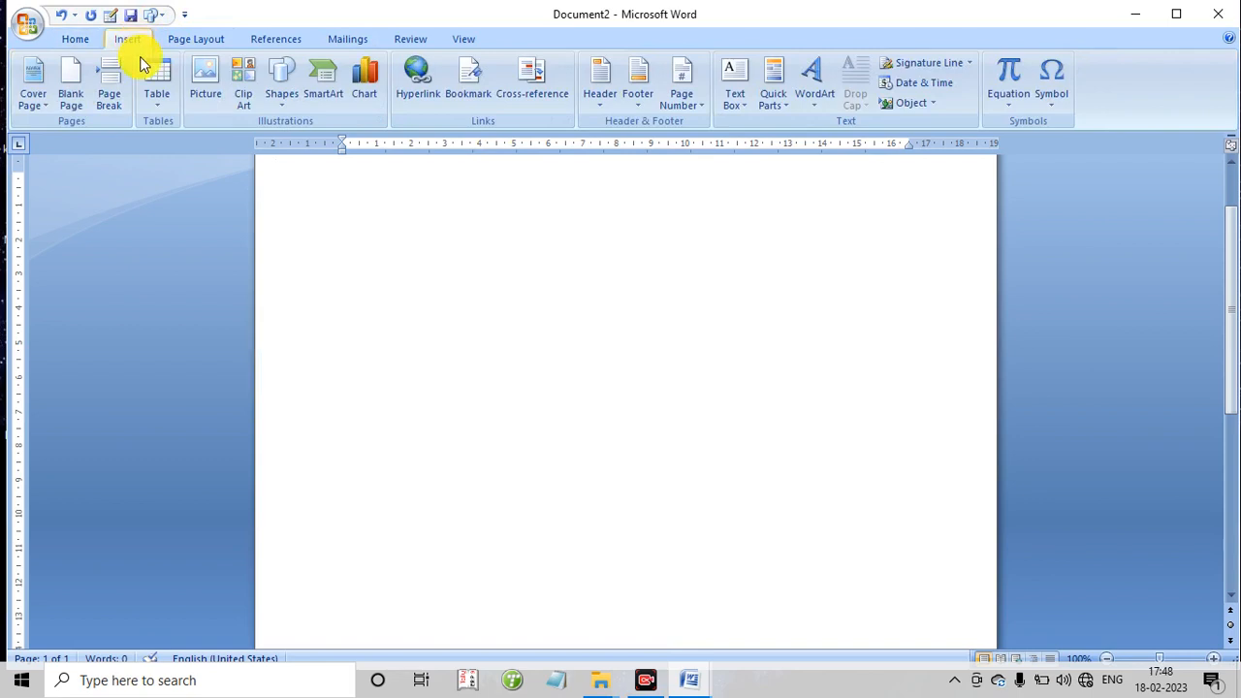
pyautogui.click(205, 85)
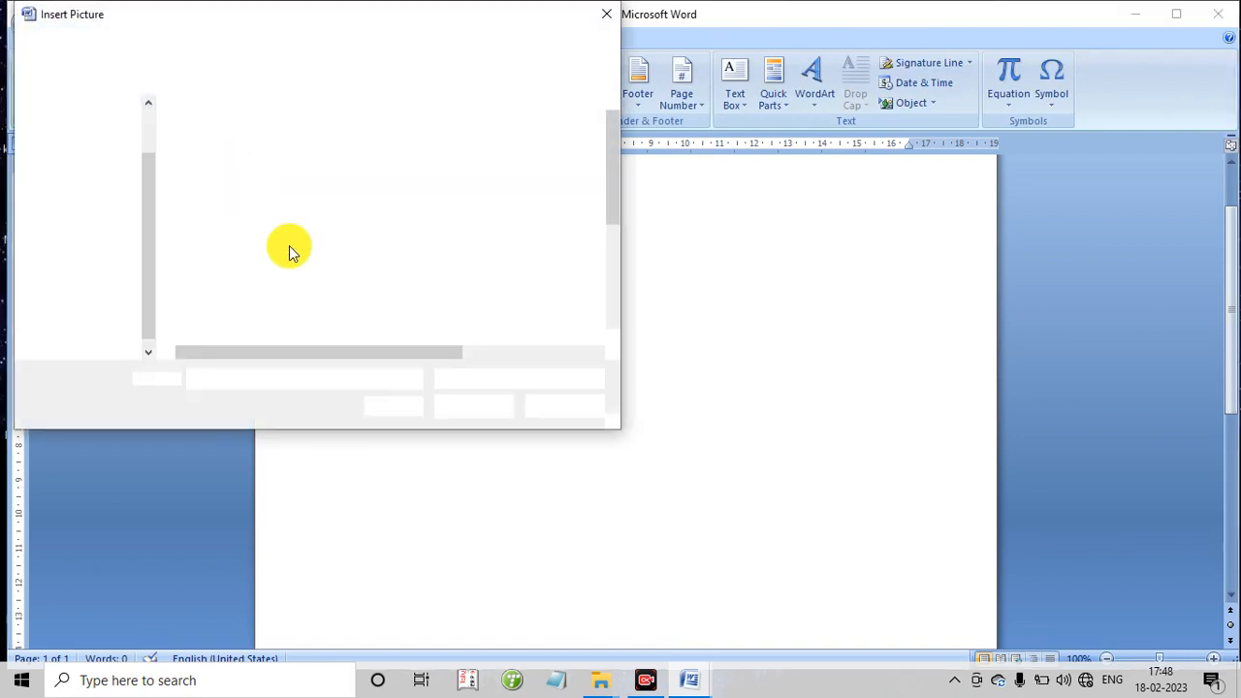
pyautogui.scroll(-2, 277, 277)
pyautogui.doubleClick(277, 277)
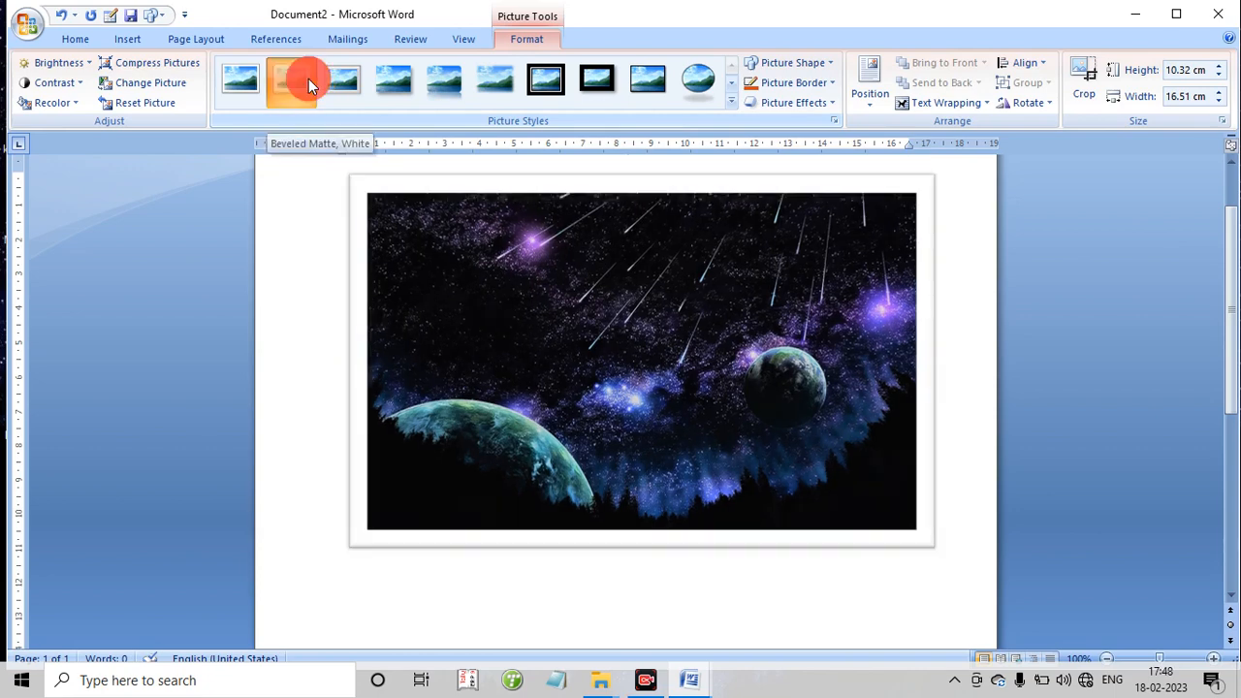
# - Give the space picture the Beveled Matte, White style and change its shape to a smiley face
pyautogui.click(297, 78)
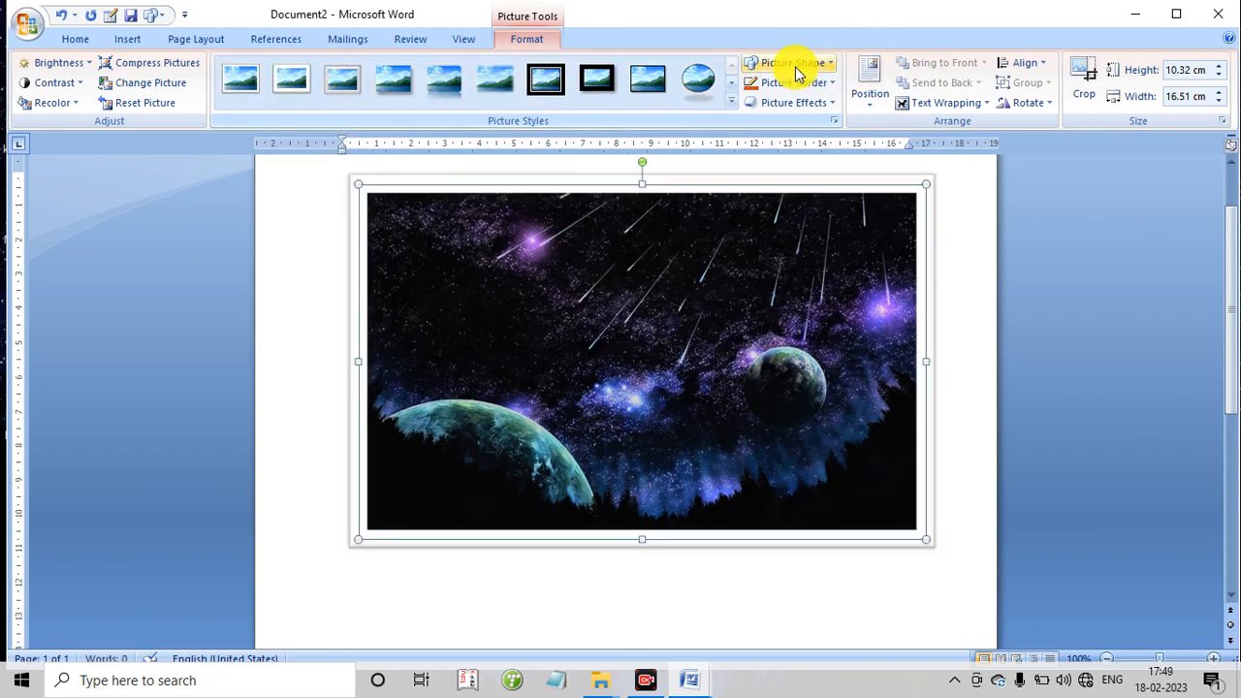
pyautogui.click(793, 64)
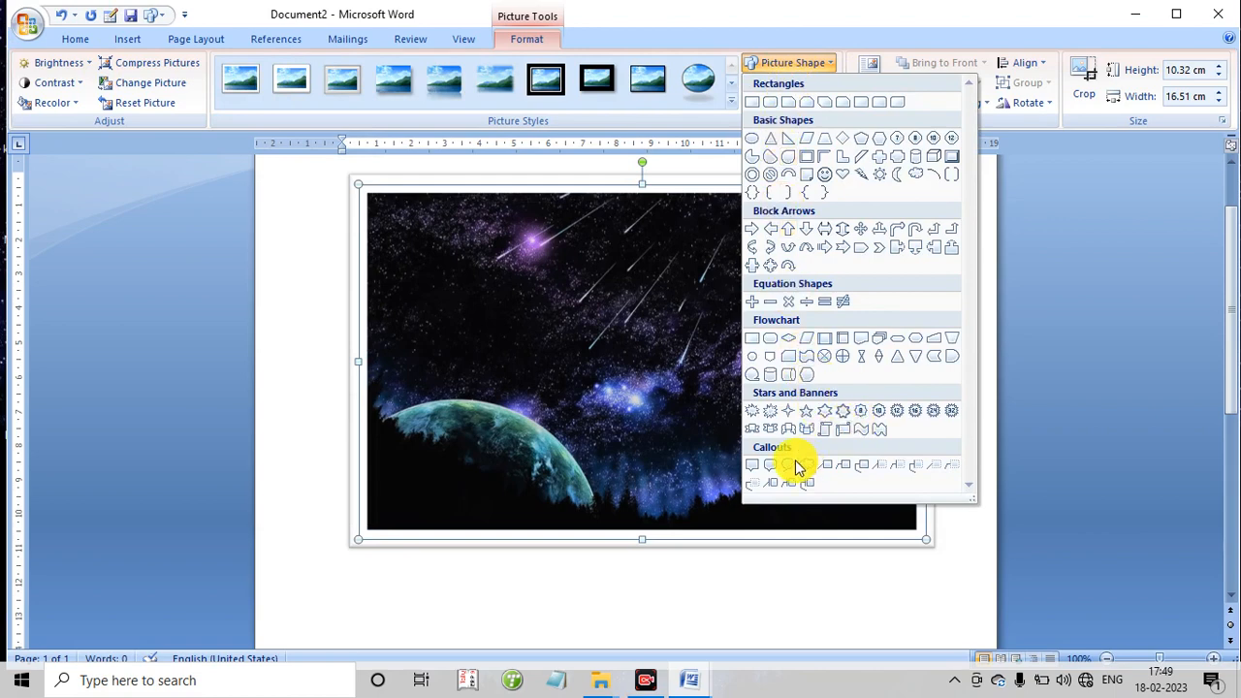
pyautogui.click(826, 178)
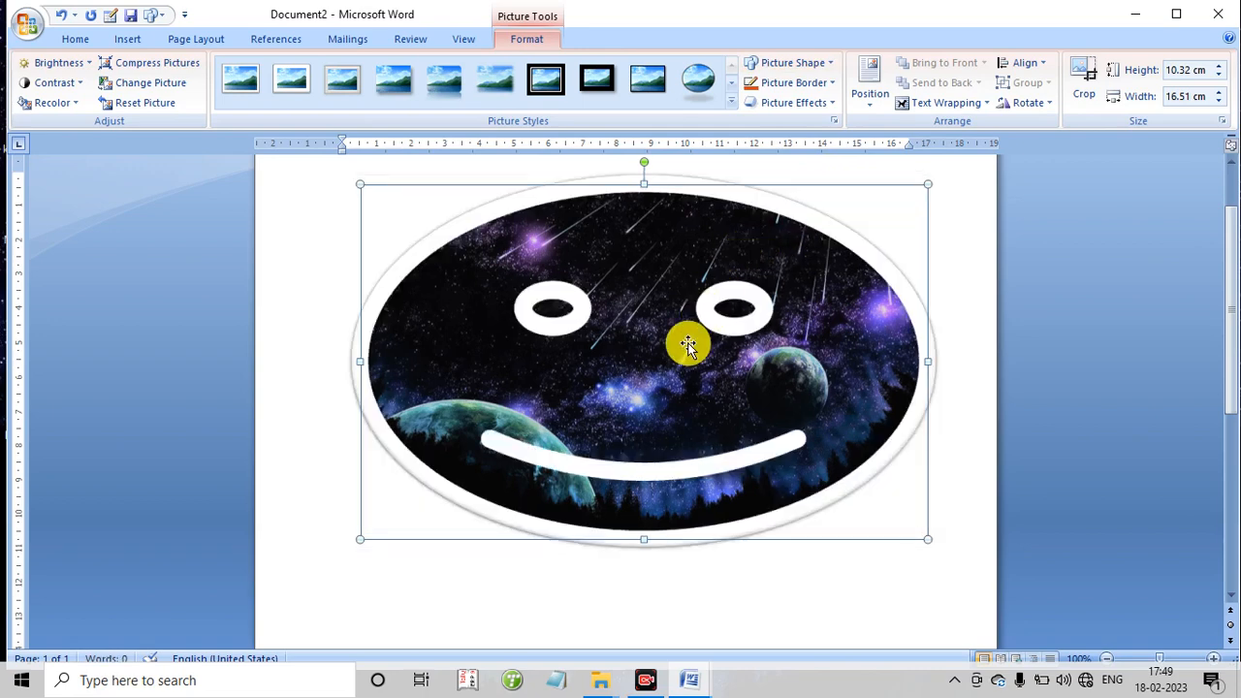
# - Set the smiley picture's border to standard yellow and shrink the picture to about 7.2 × 11.52 cm
pyautogui.click(786, 86)
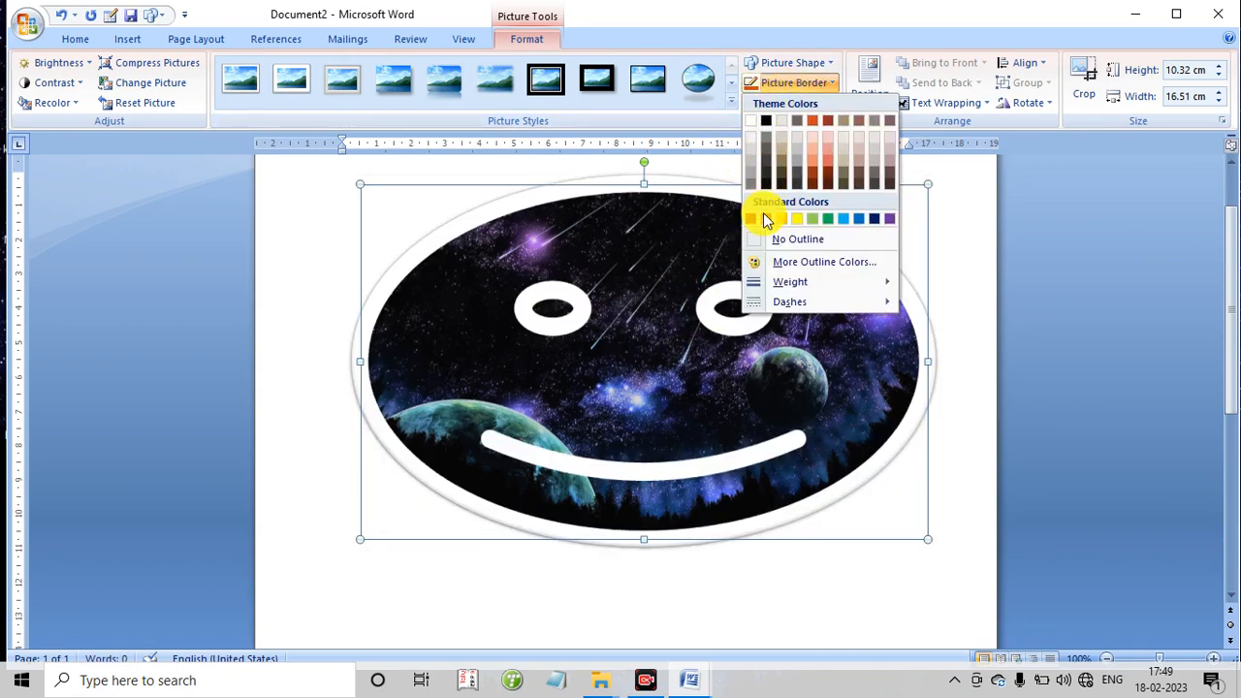
pyautogui.click(797, 219)
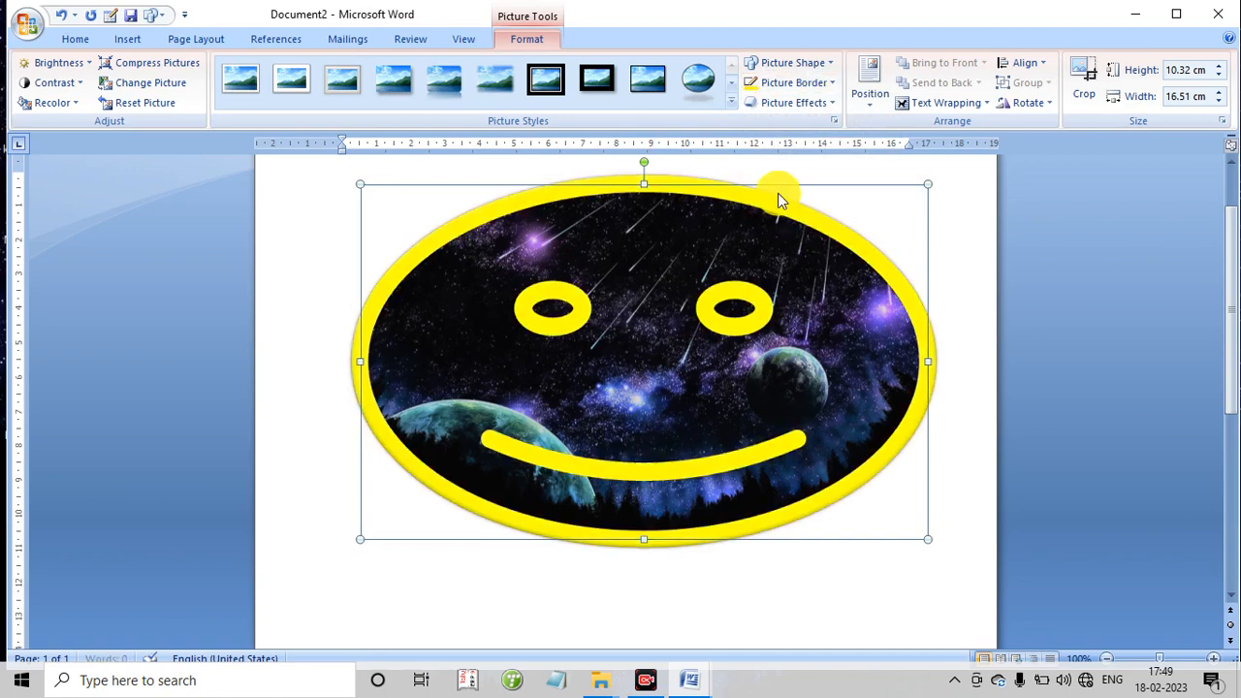
pyautogui.click(792, 104)
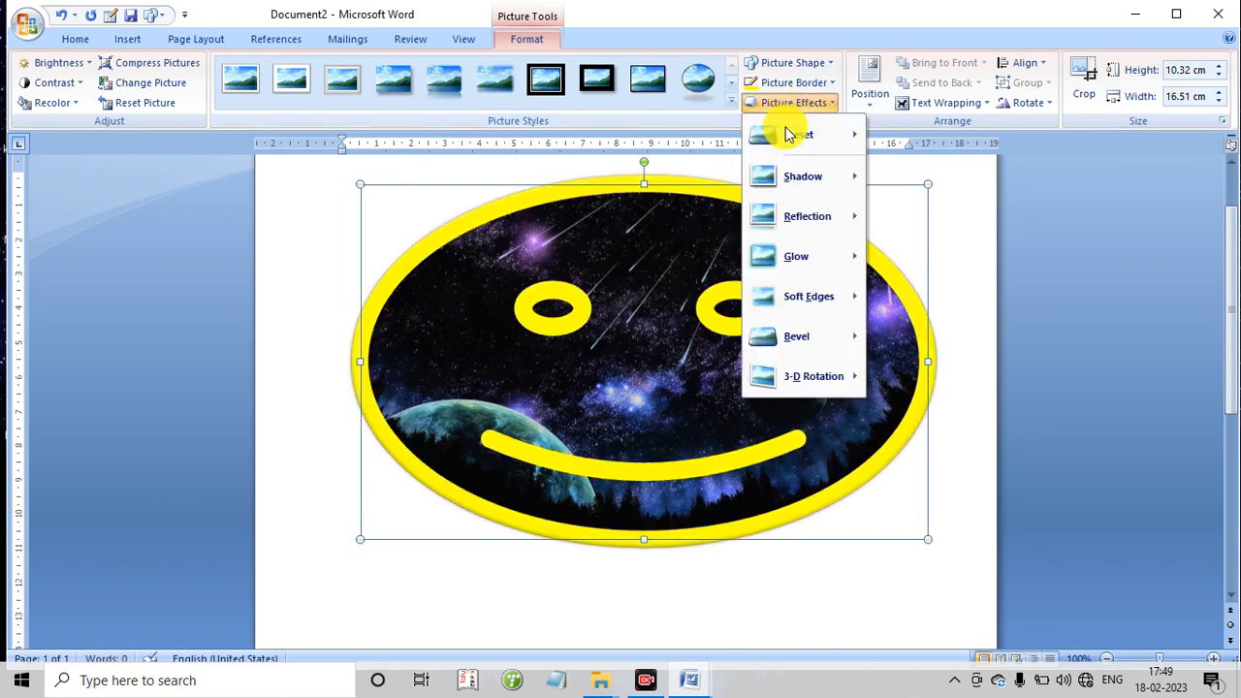
pyautogui.click(894, 283)
pyautogui.moveTo(785, 225); pyautogui.dragTo(542, 292)
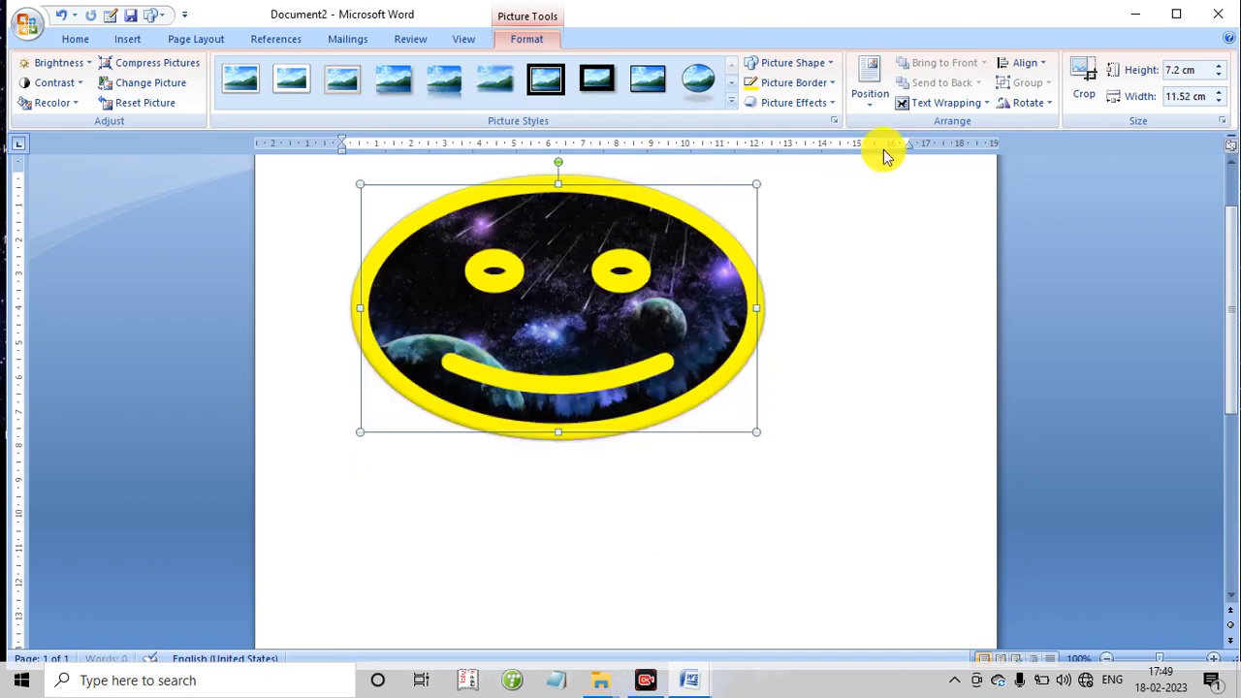
# - Apply the middle reflection variation to the smiley picture
pyautogui.click(786, 107)
pyautogui.moveTo(778, 221)
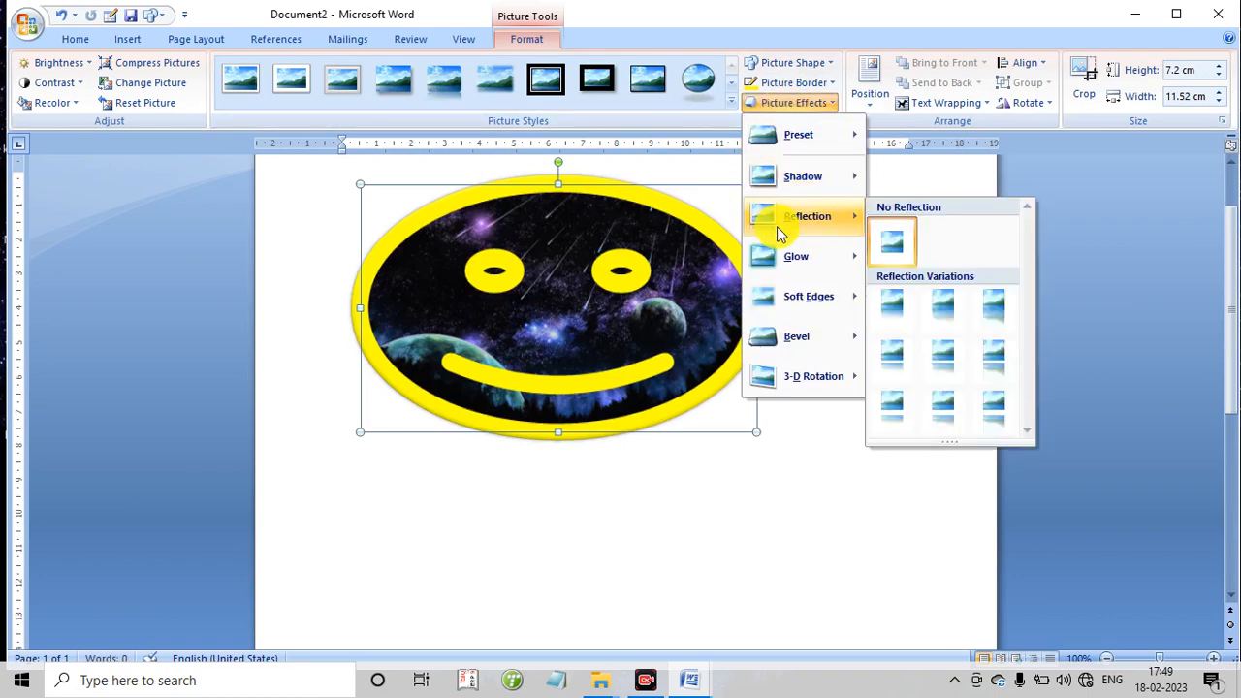
pyautogui.click(940, 361)
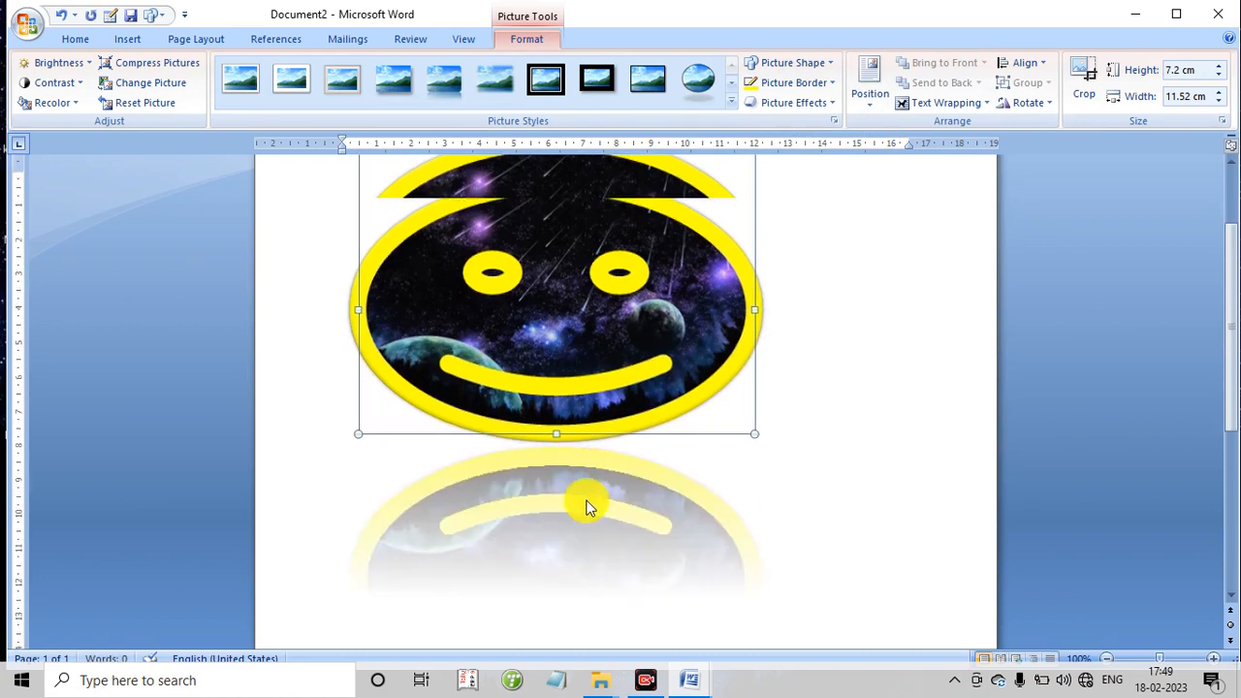
# - Apply the parallel 3-D rotation in the second row, third column, to the smiley picture
pyautogui.scroll(2, 887, 182)
pyautogui.click(817, 105)
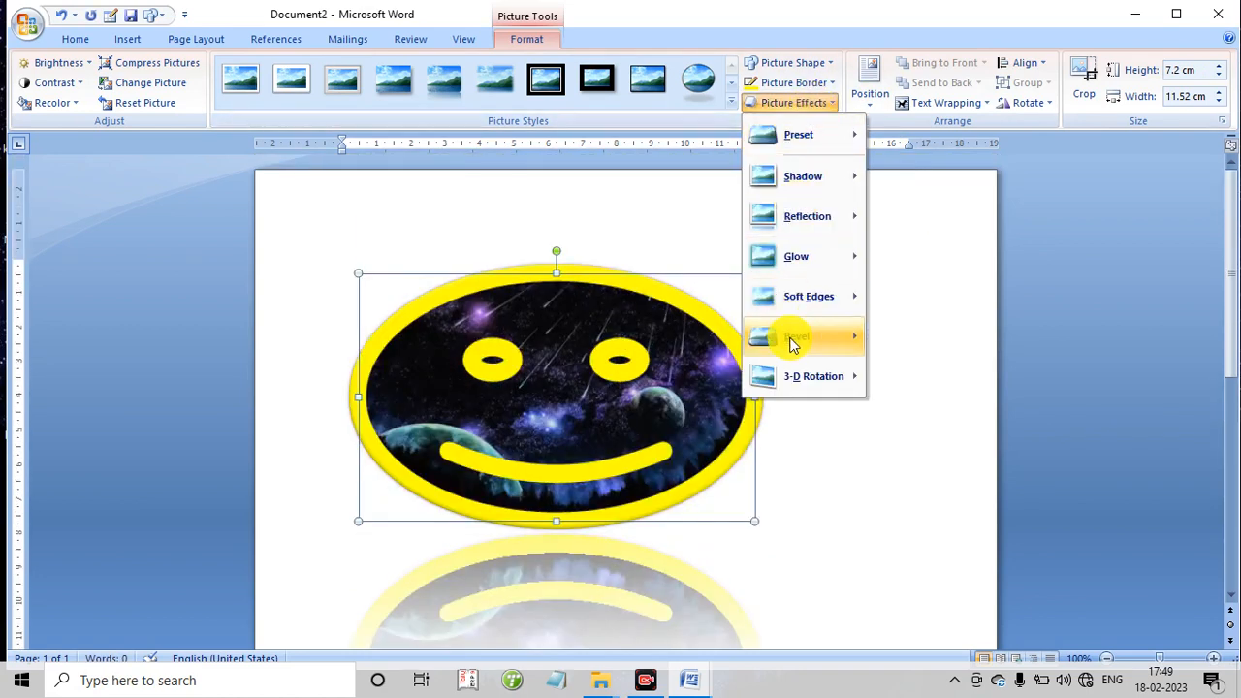
pyautogui.moveTo(792, 347)
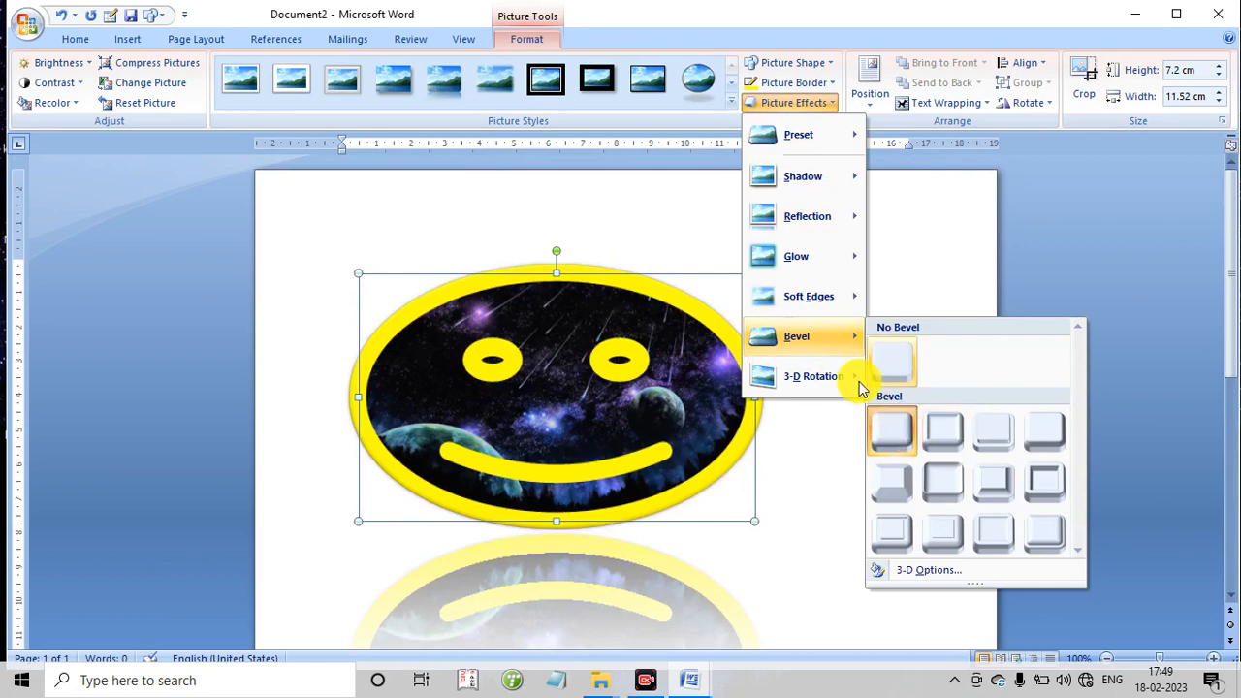
pyautogui.moveTo(841, 378)
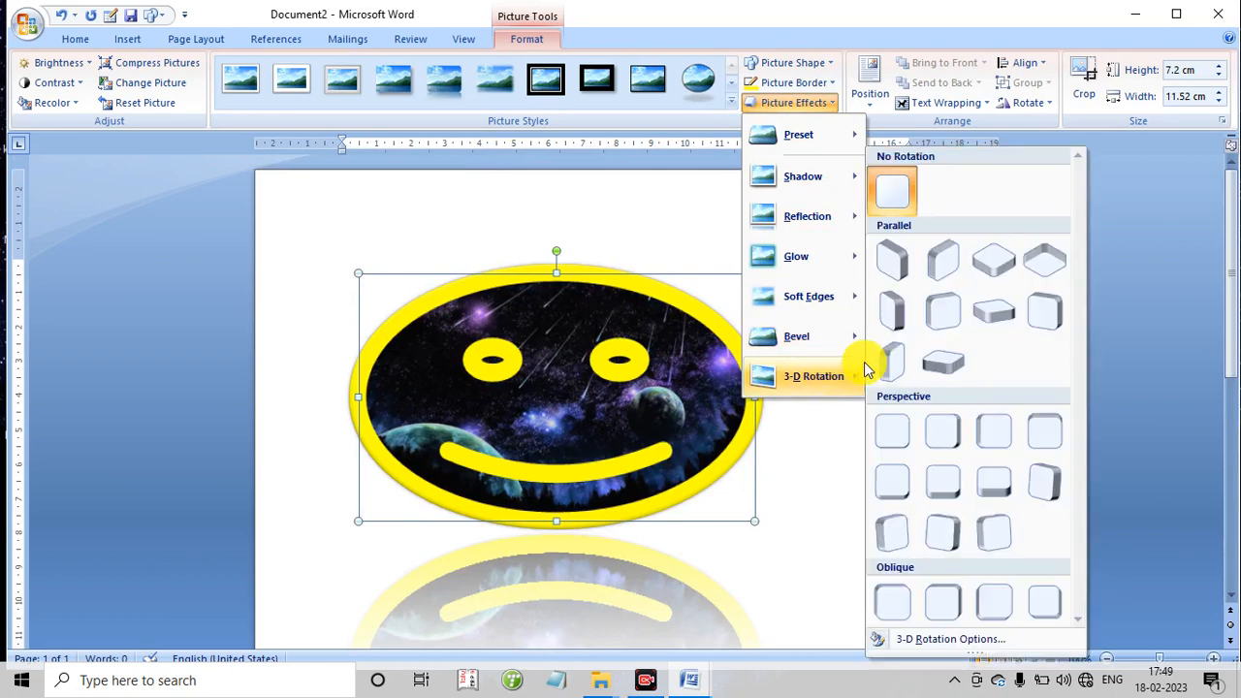
pyautogui.click(996, 316)
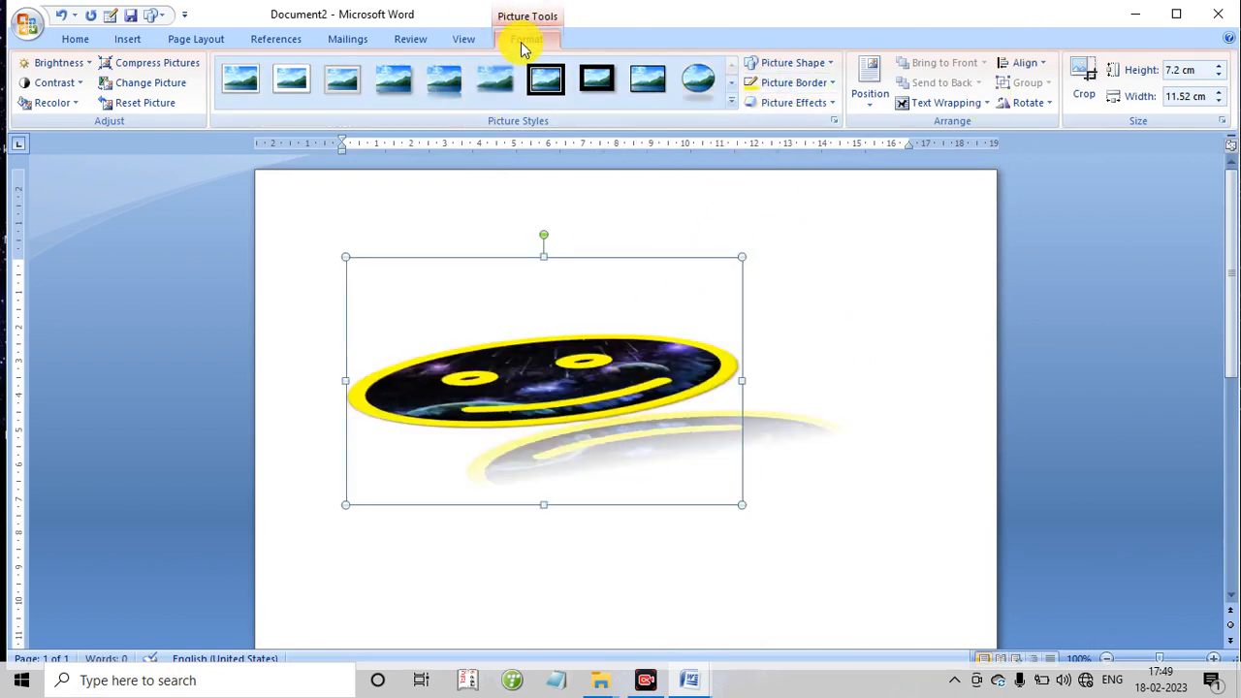
# - Position the smiley picture at the top center of the page with text wrapping, and deselect it
pyautogui.click(865, 105)
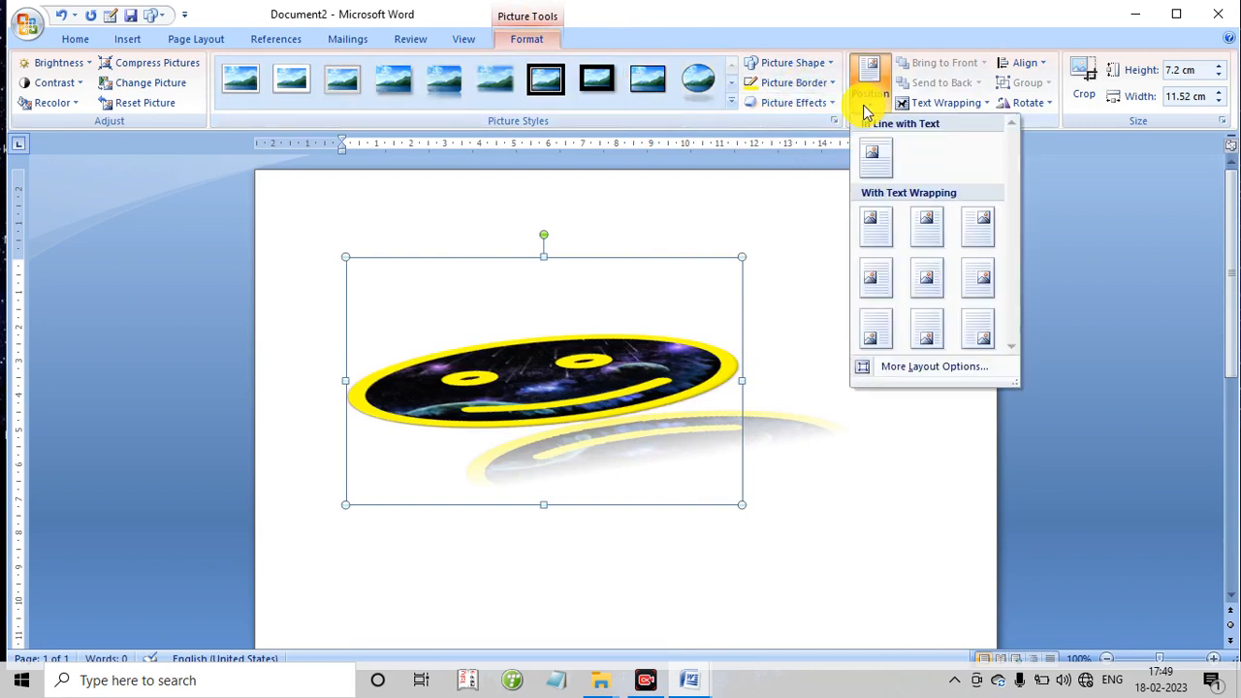
pyautogui.click(936, 244)
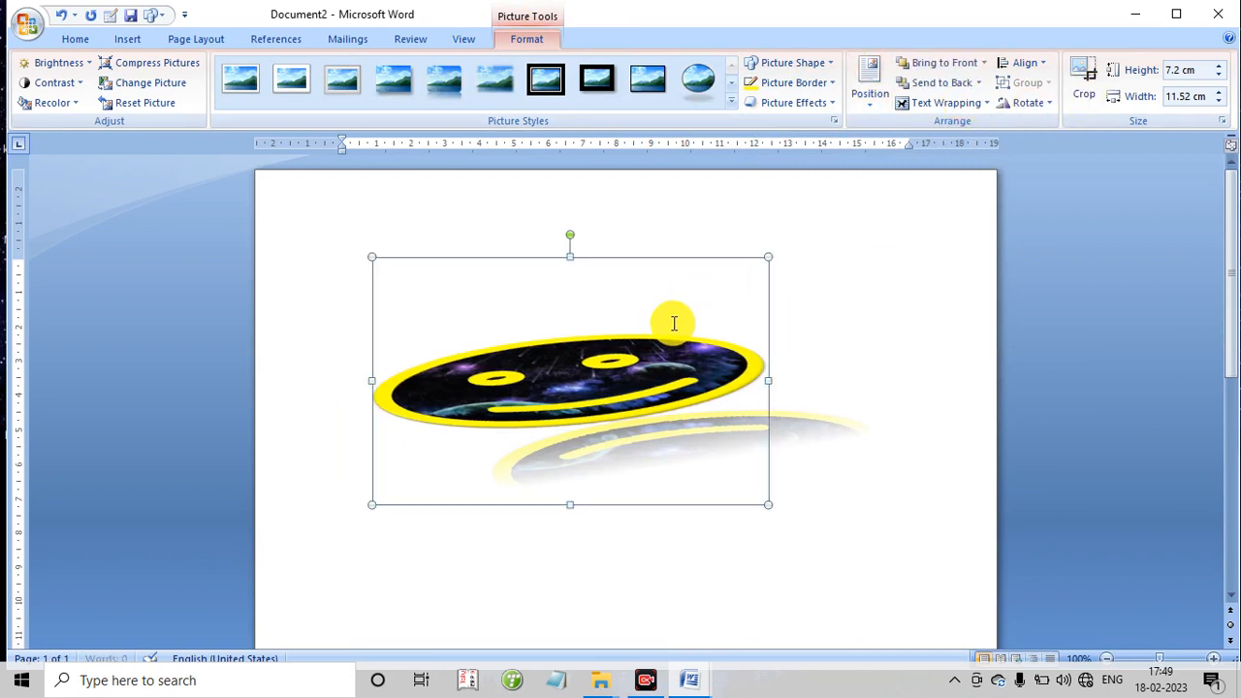
pyautogui.click(581, 244)
# - Delete the rotated smiley picture from the page
pyautogui.click(585, 367)
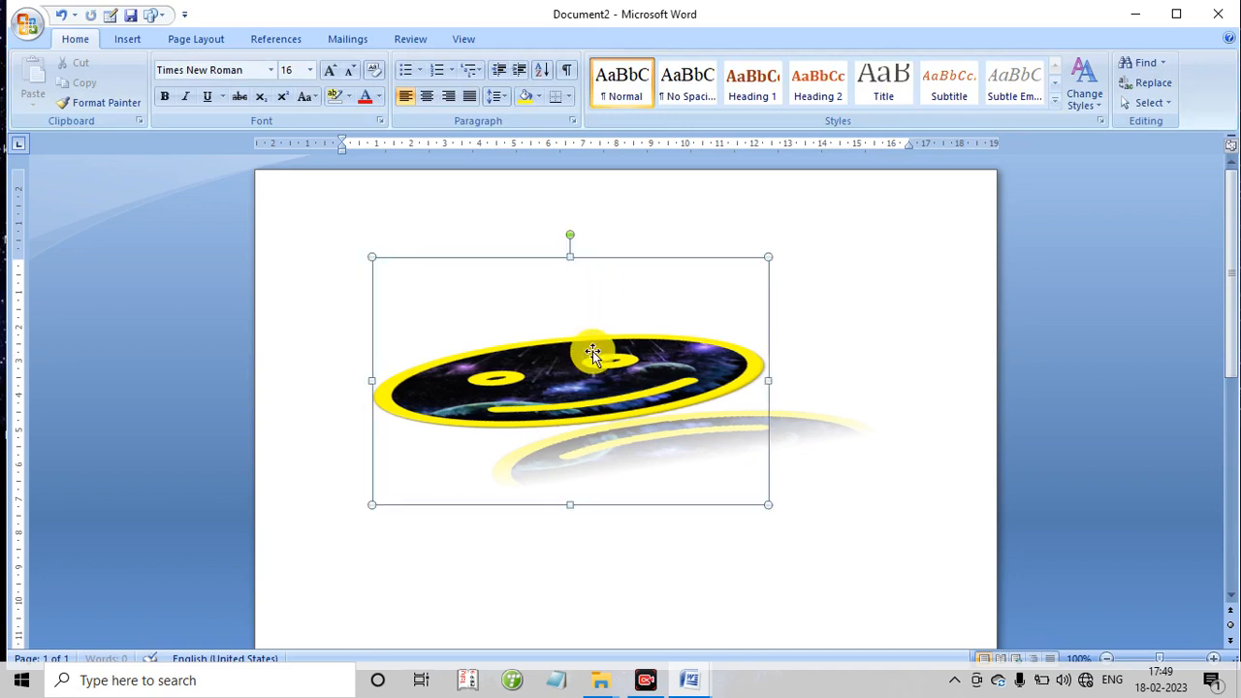
pyautogui.doubleClick(593, 355)
pyautogui.press('Delete')
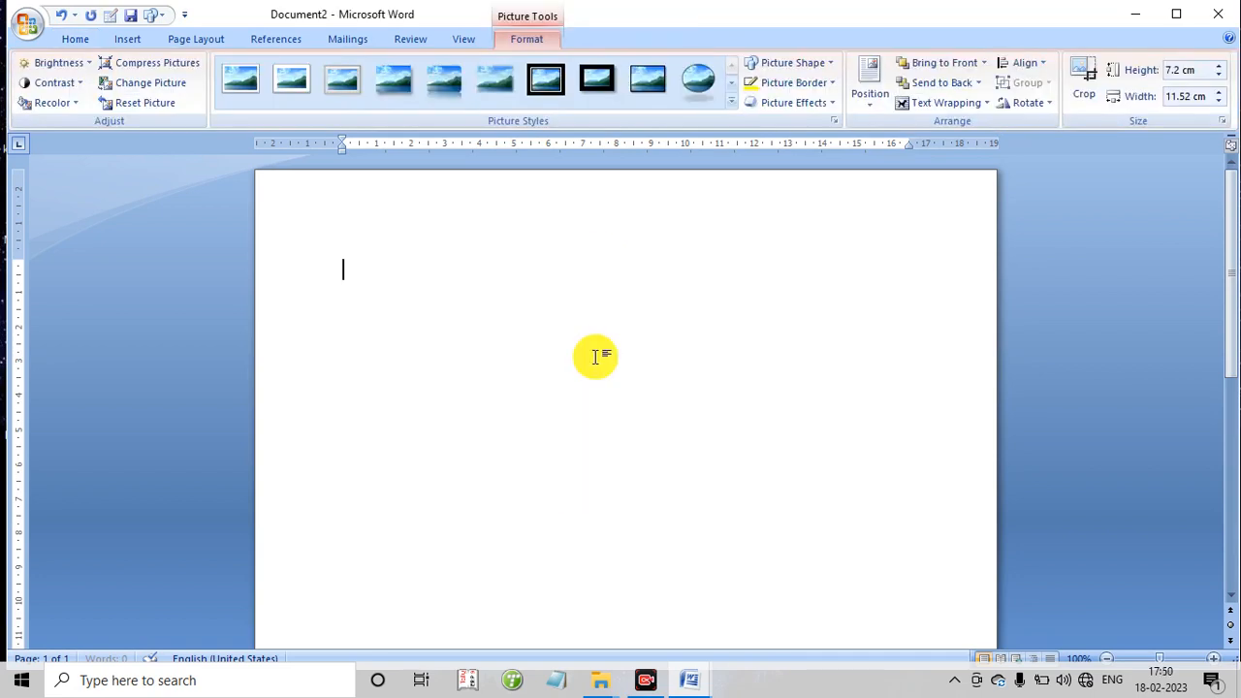
# - Search the clip art collections for "computer"
pyautogui.click(134, 38)
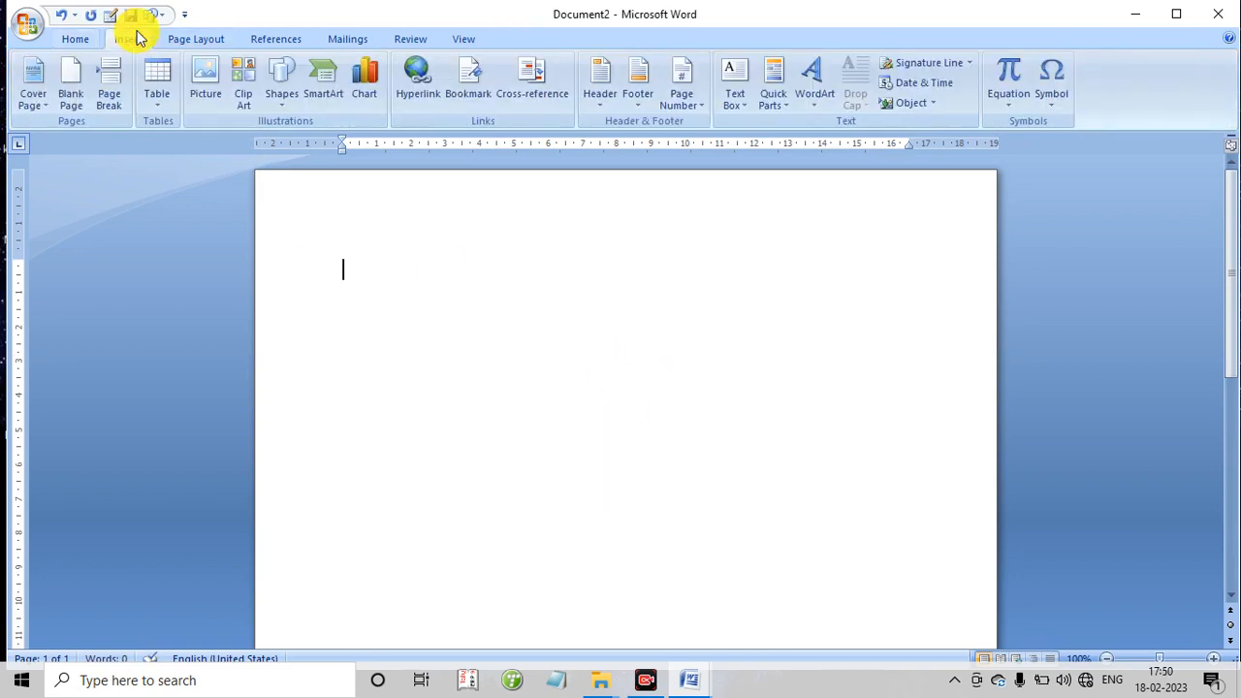
pyautogui.click(248, 103)
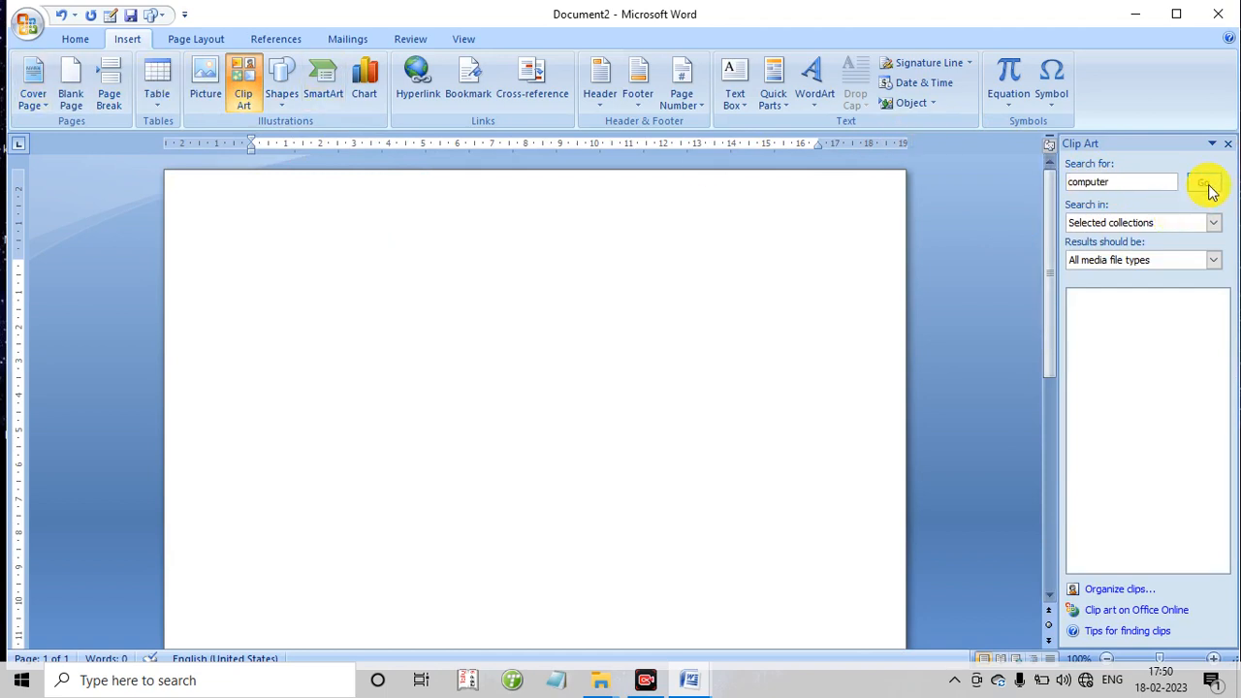
pyautogui.click(1202, 184)
# - Insert four clips: the woman at a computer, the floppy disks, the brown desktop computer, and the green computer-and-cable clip
pyautogui.click(1110, 330)
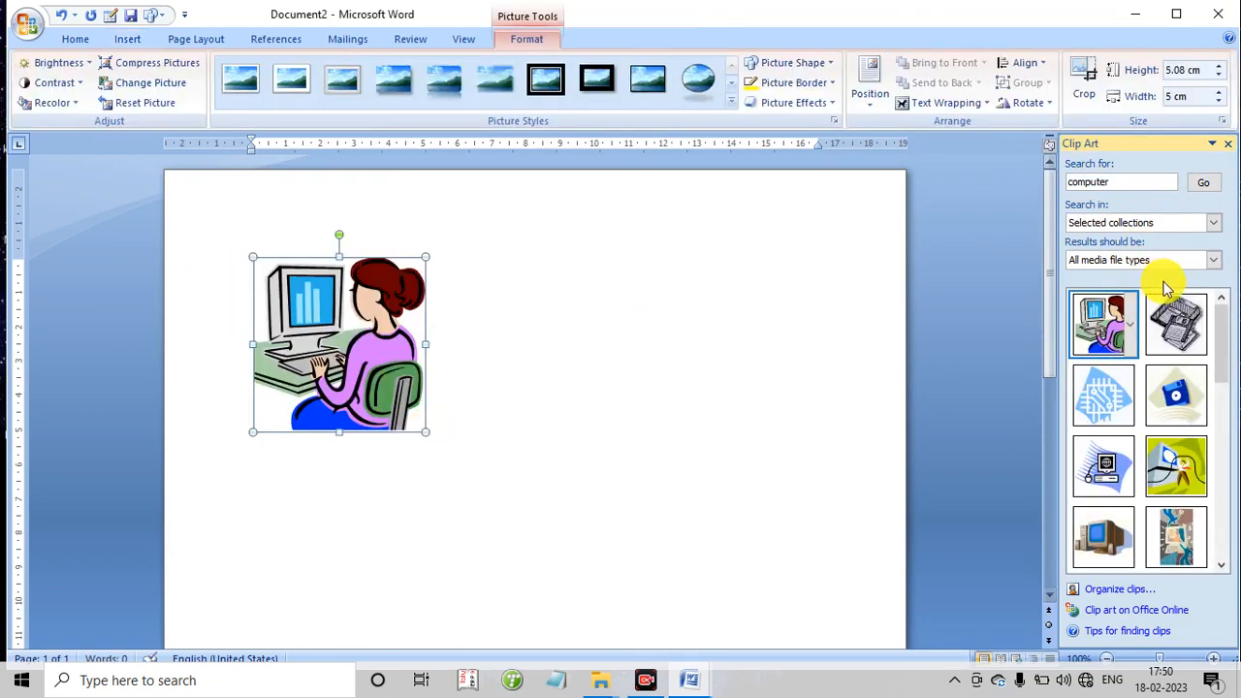
pyautogui.click(1176, 322)
pyautogui.click(1103, 536)
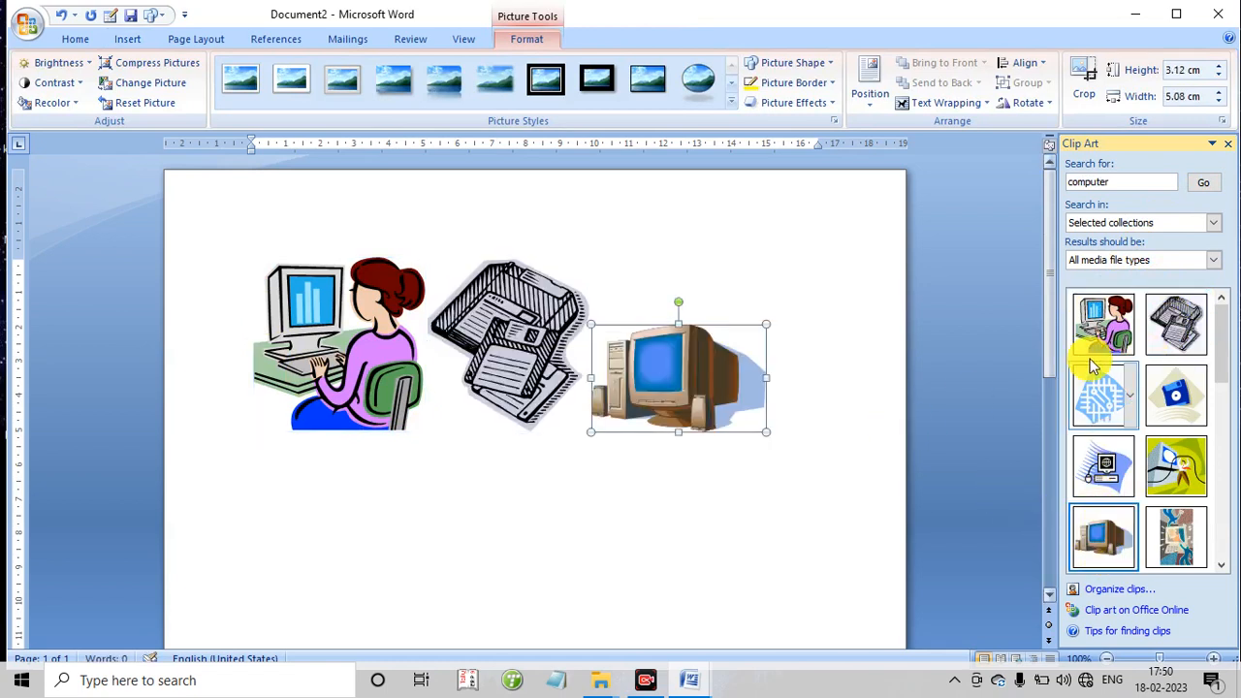
pyautogui.click(1171, 463)
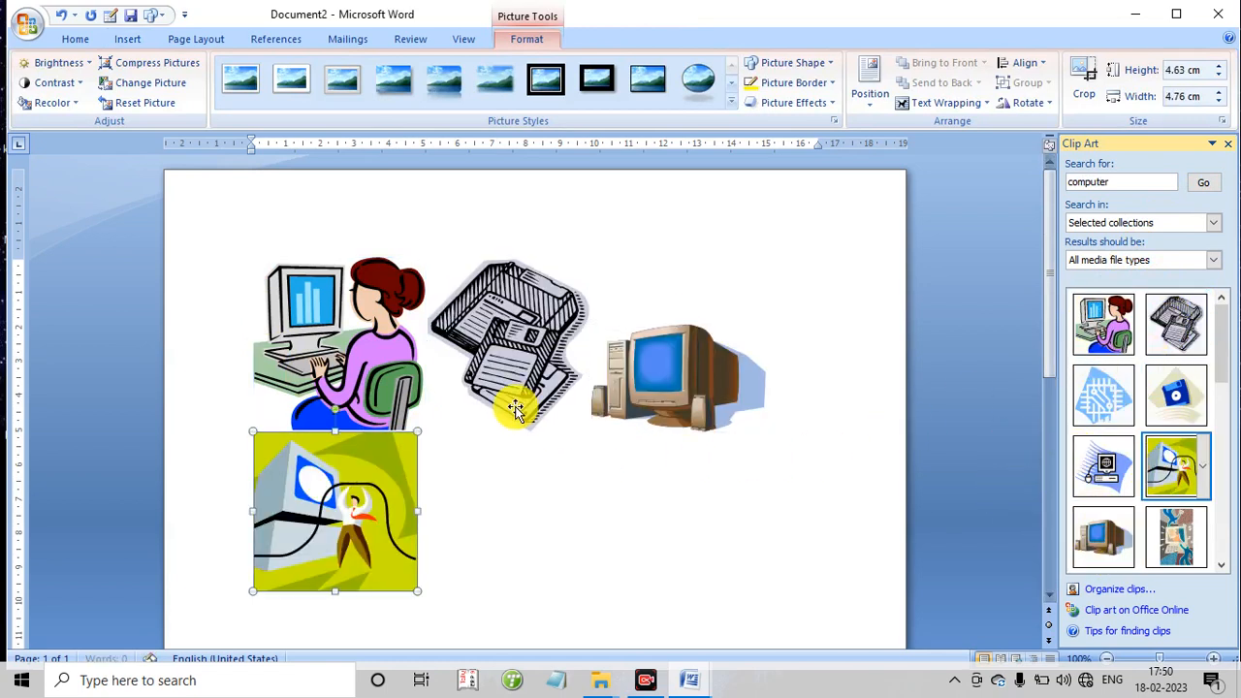
pyautogui.scroll(-1, 330, 417)
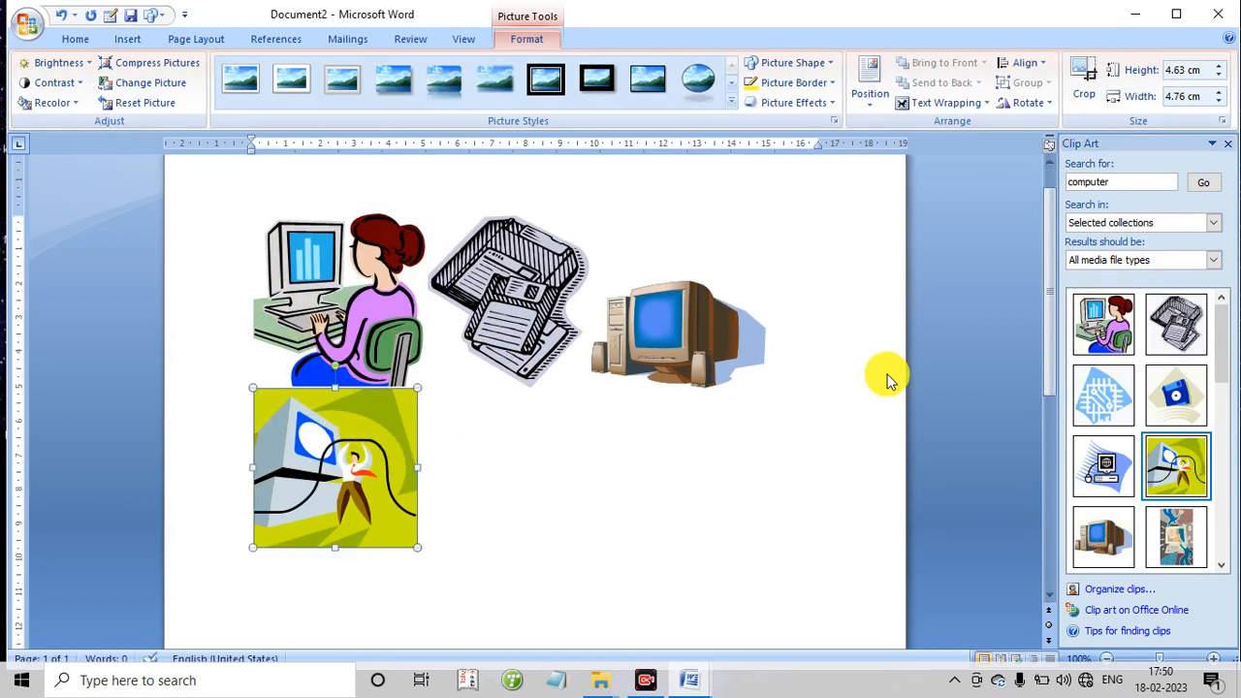
# - Apply the black-framed oval picture style to the floppy disks clip
pyautogui.click(528, 274)
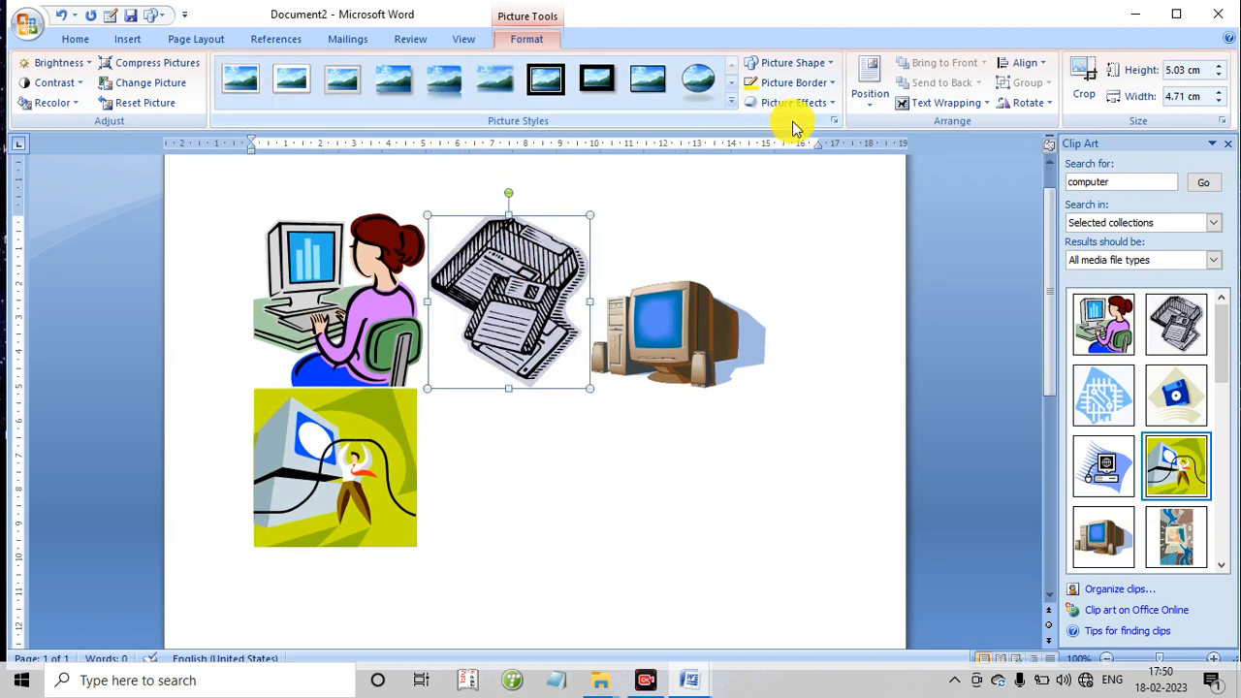
pyautogui.click(694, 79)
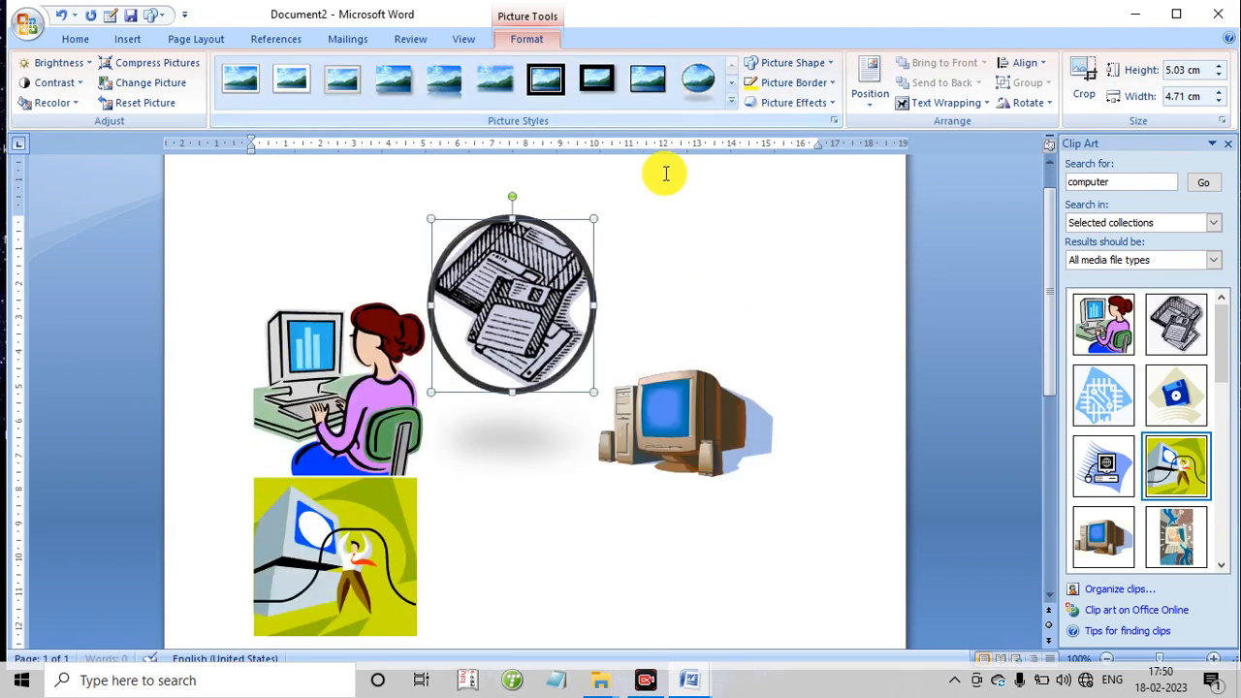
pyautogui.click(730, 221)
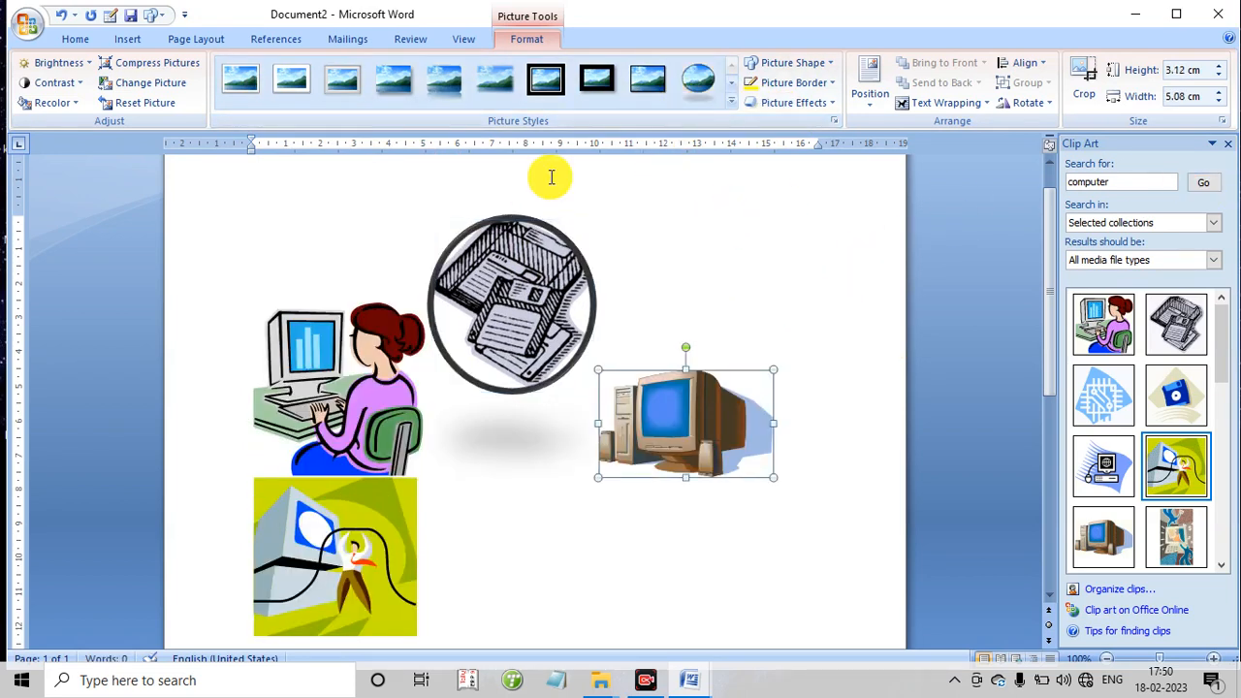
# - Create a new blank document
pyautogui.click(124, 39)
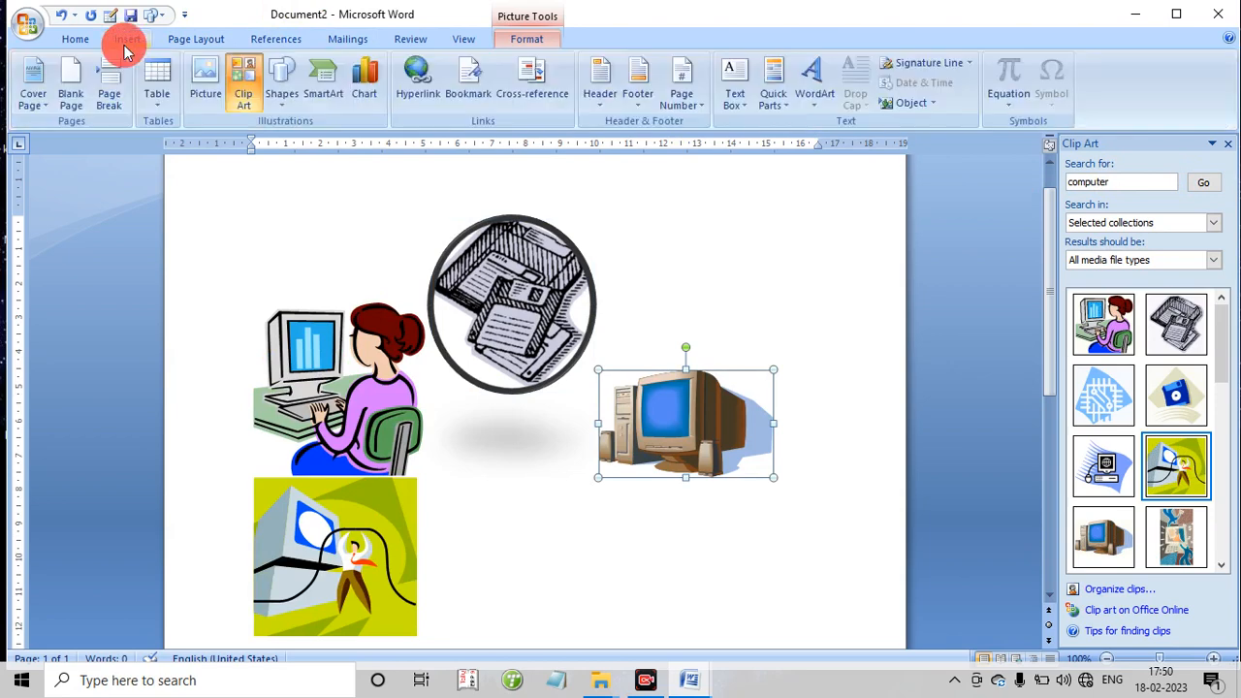
pyautogui.click(27, 23)
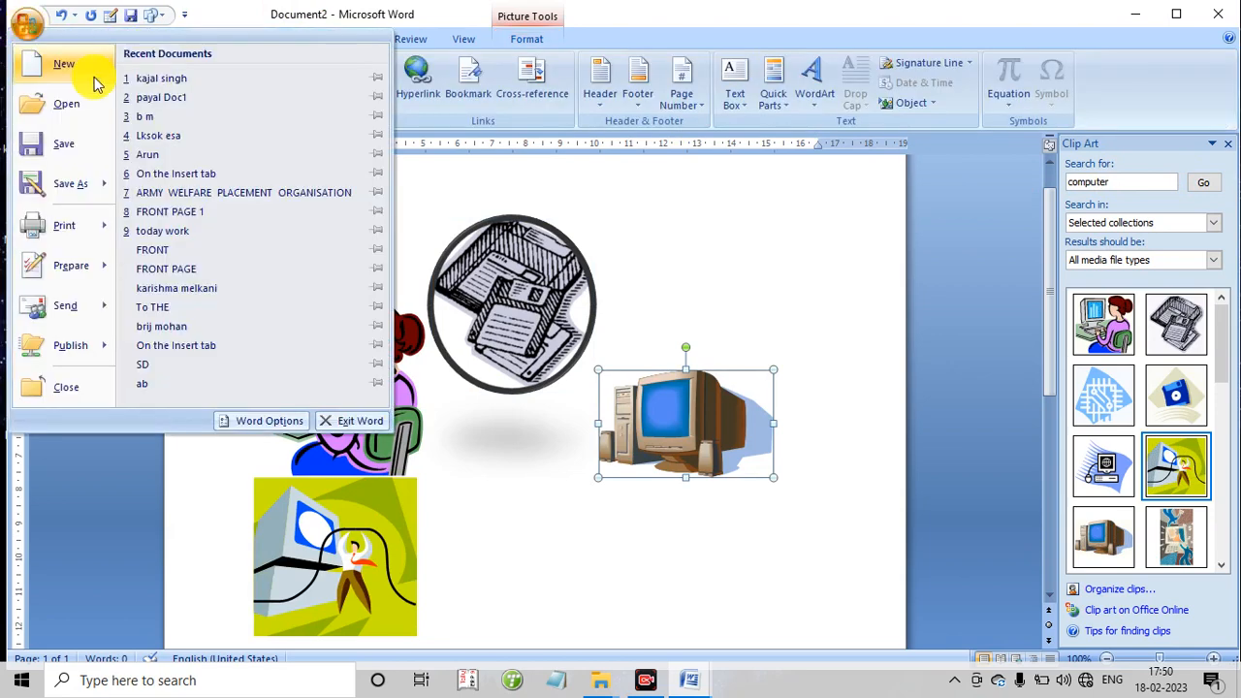
pyautogui.click(60, 66)
pyautogui.doubleClick(330, 210)
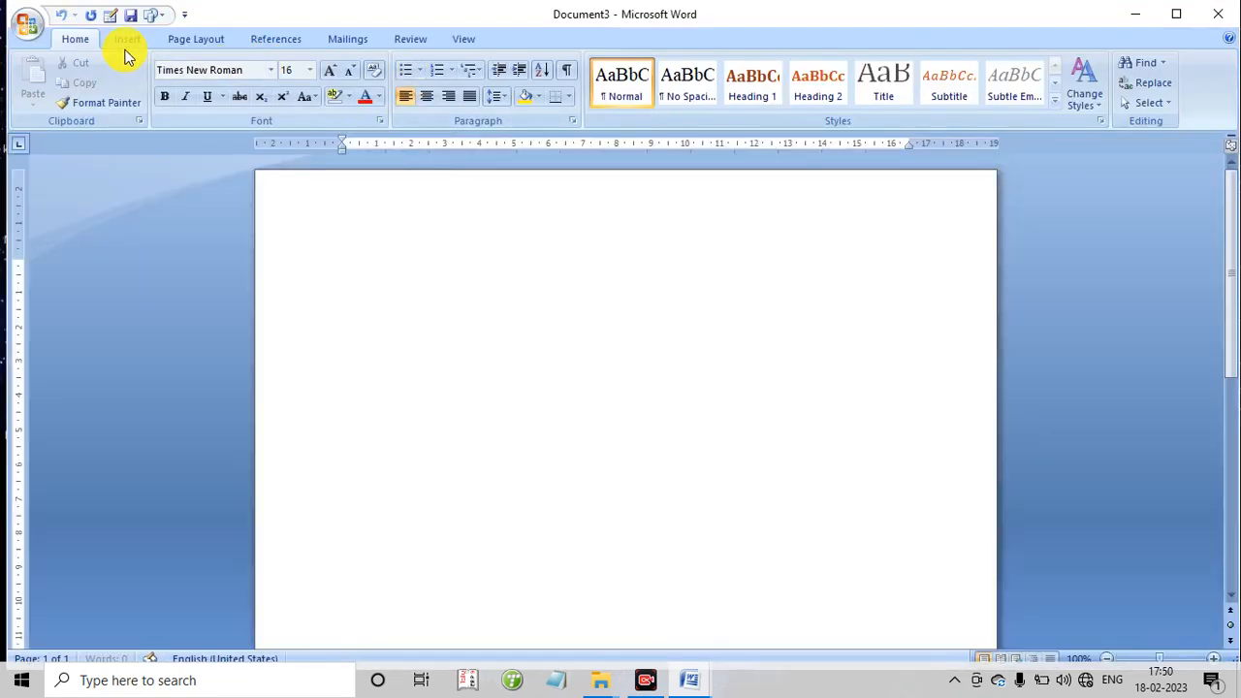
# - Draw a diagonal line about 5.5 cm high and 7.5 cm wide in the page's upper half, with a red outline
pyautogui.click(124, 41)
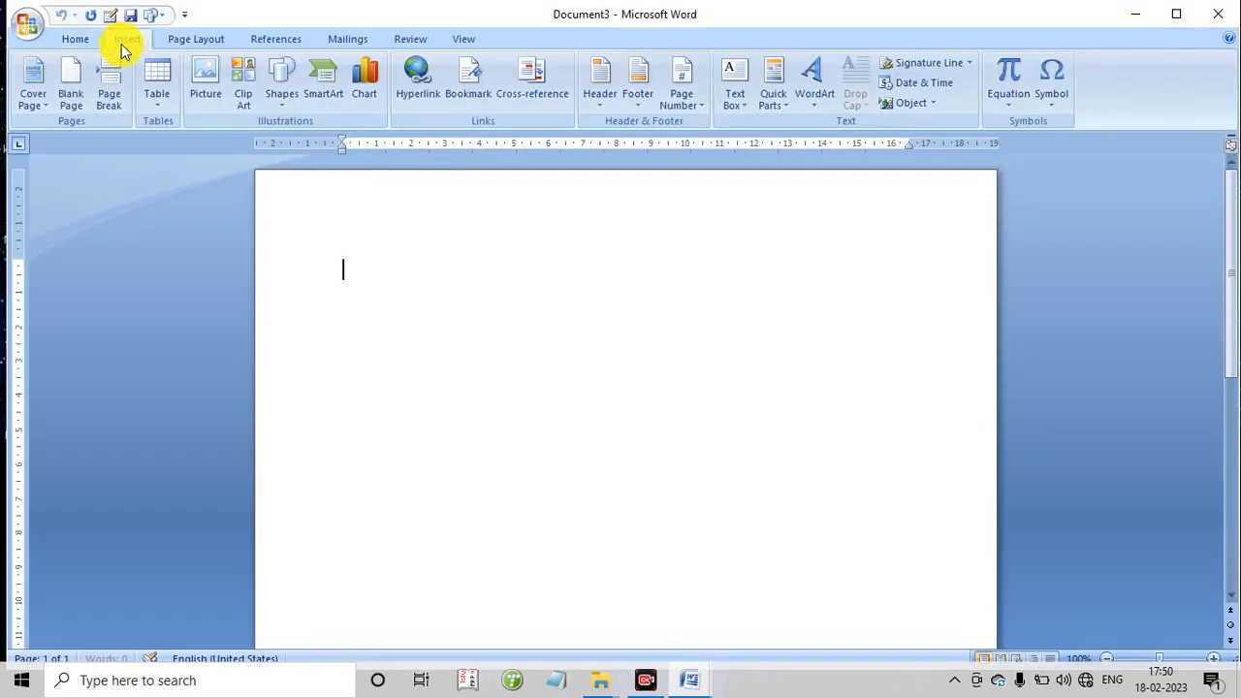
pyautogui.click(280, 97)
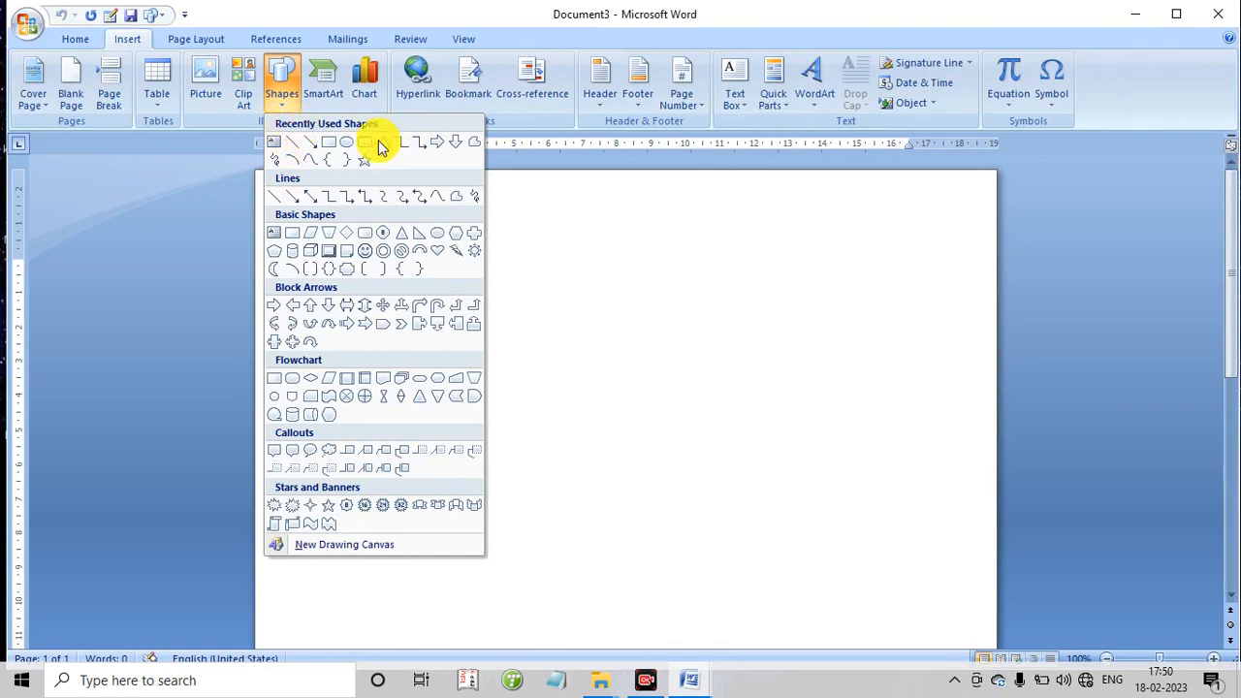
pyautogui.click(277, 199)
pyautogui.moveTo(424, 230); pyautogui.dragTo(682, 418)
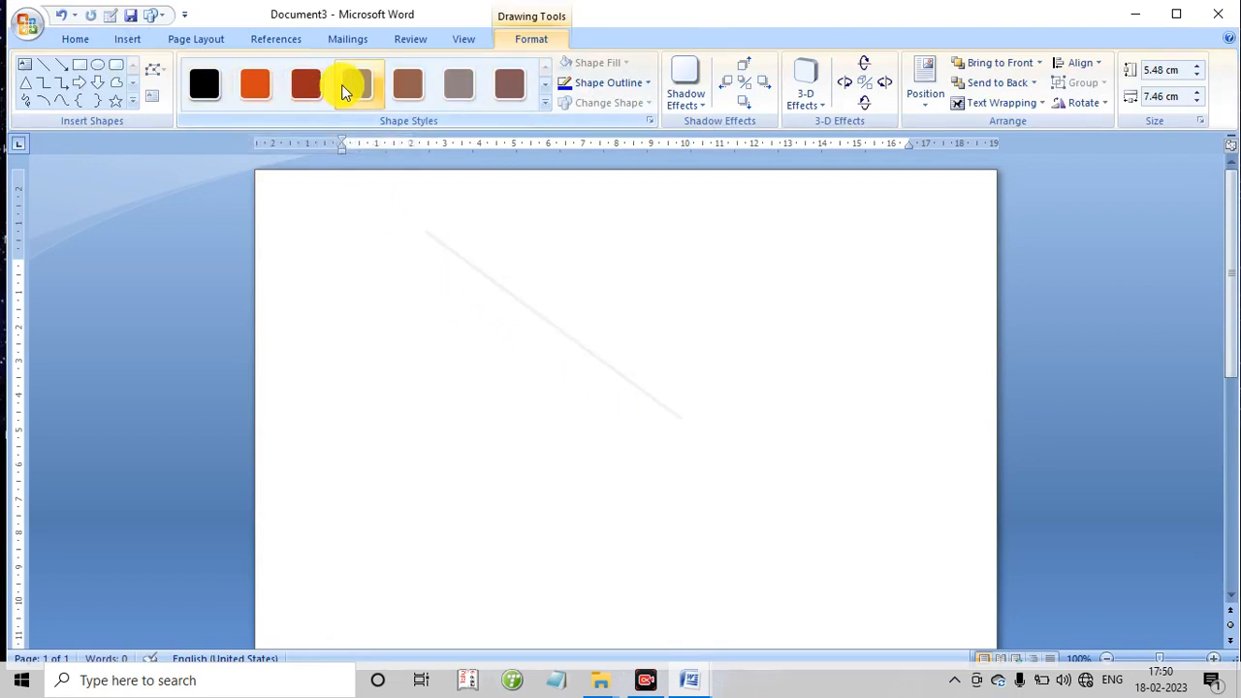
pyautogui.click(600, 87)
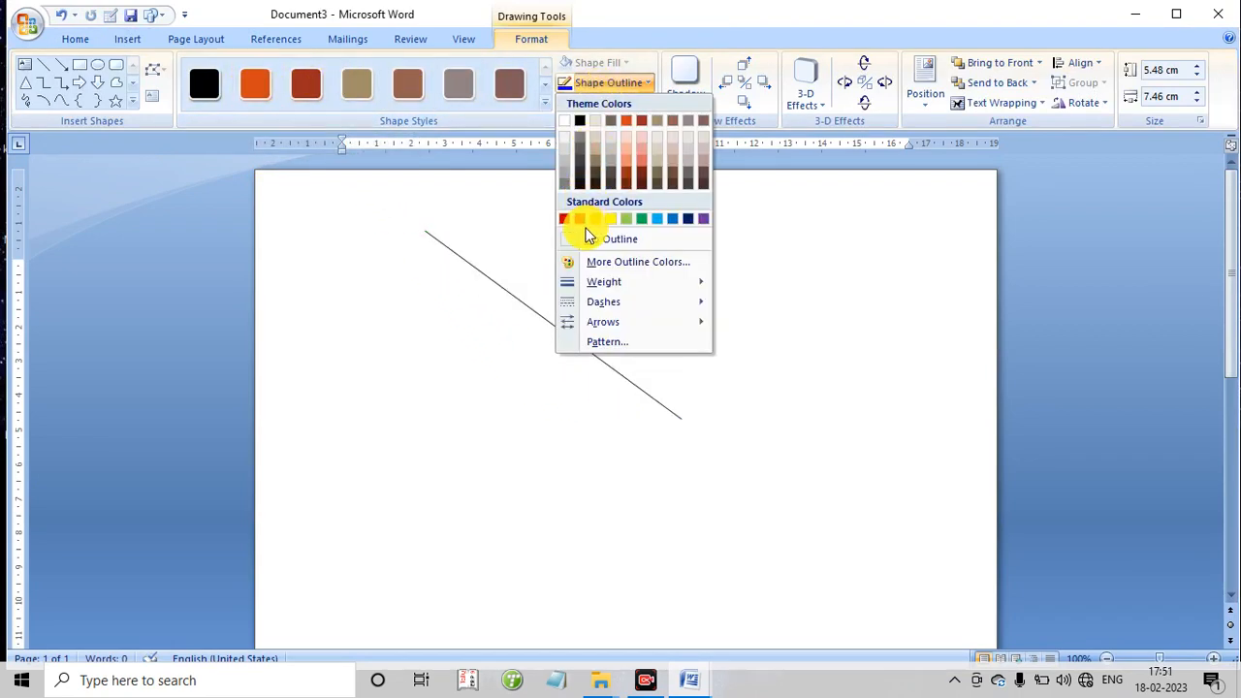
pyautogui.click(580, 221)
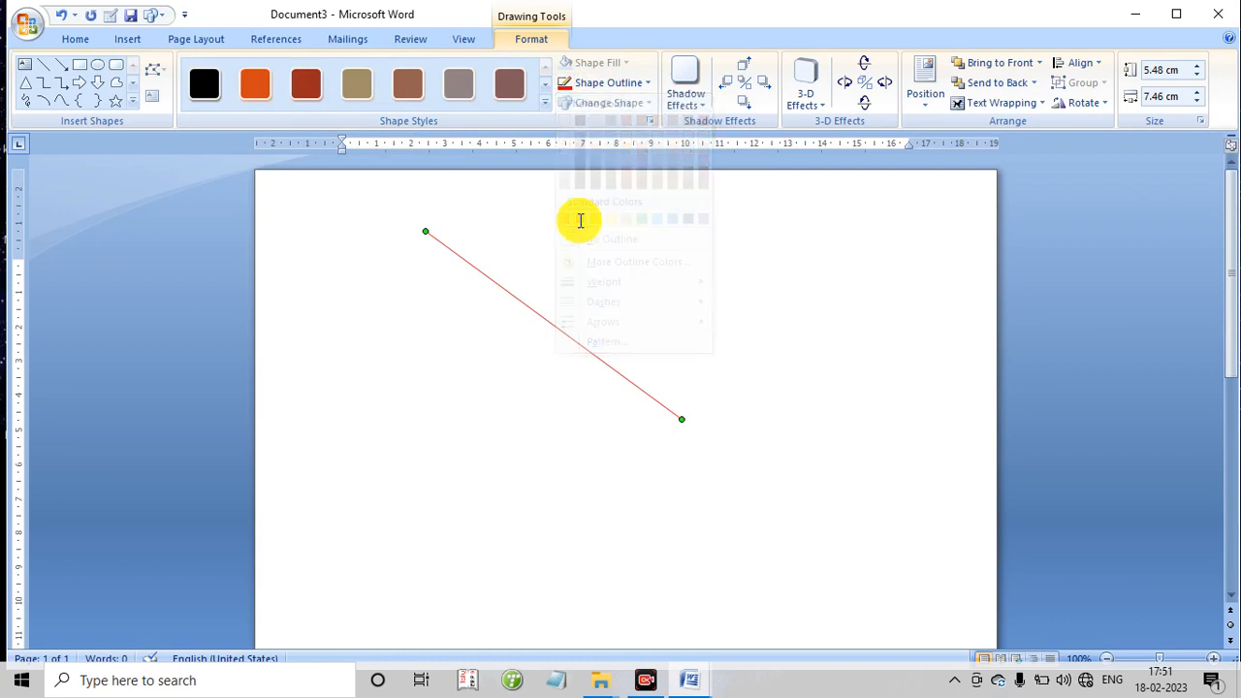
# - Draw a rectangle about 3.8 cm high and 6.2 cm wide beside the red line, and delete it
pyautogui.click(81, 67)
pyautogui.moveTo(704, 221); pyautogui.dragTo(917, 351)
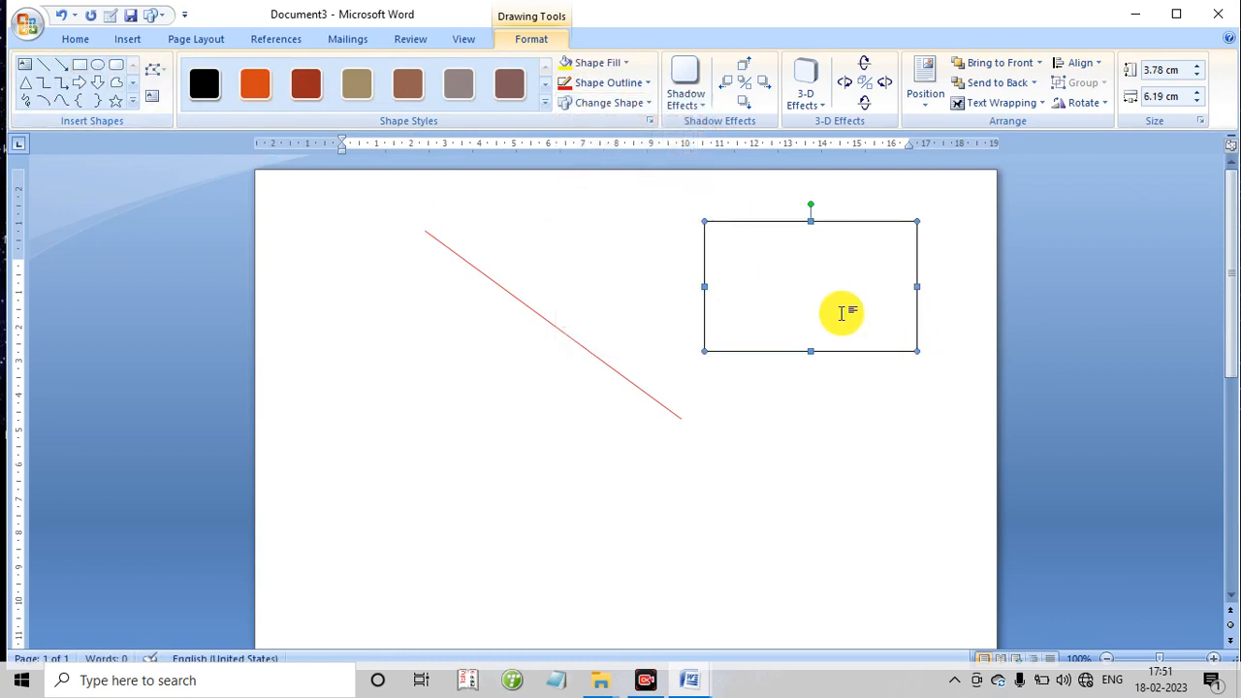
pyautogui.press('Delete')
# - Draw a rectangle about 4.3 cm high and 3.5 cm wide near the page's upper right corner
pyautogui.click(116, 41)
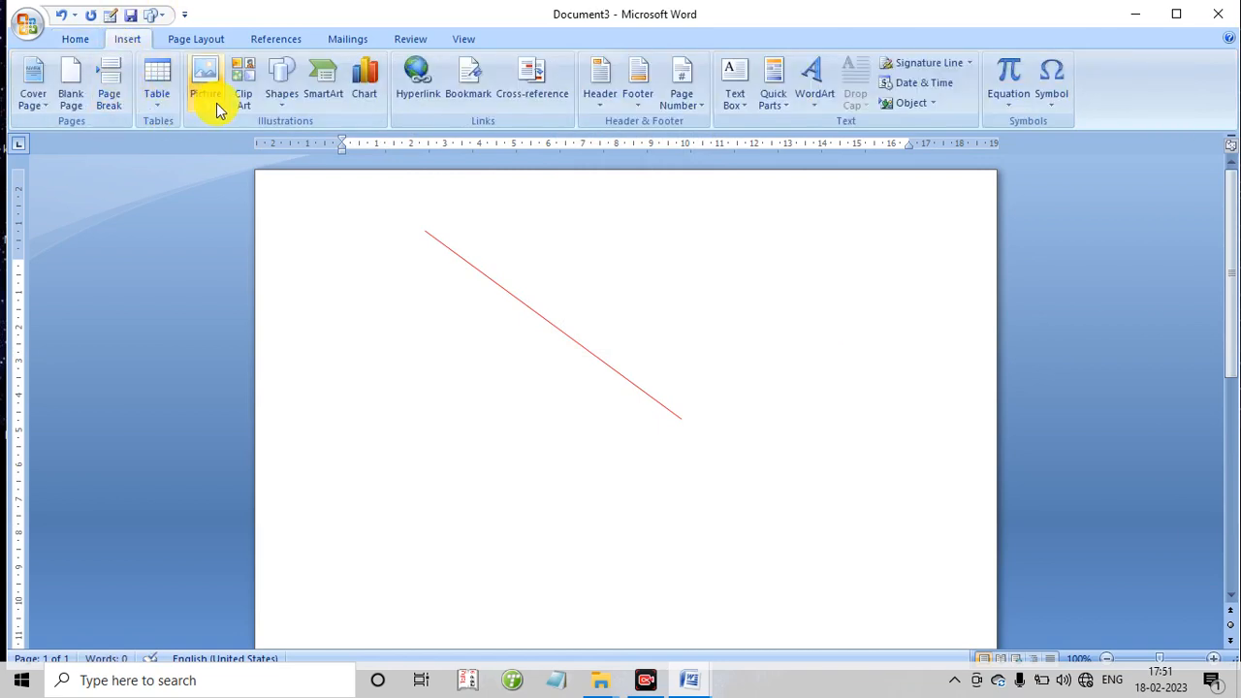
pyautogui.click(277, 97)
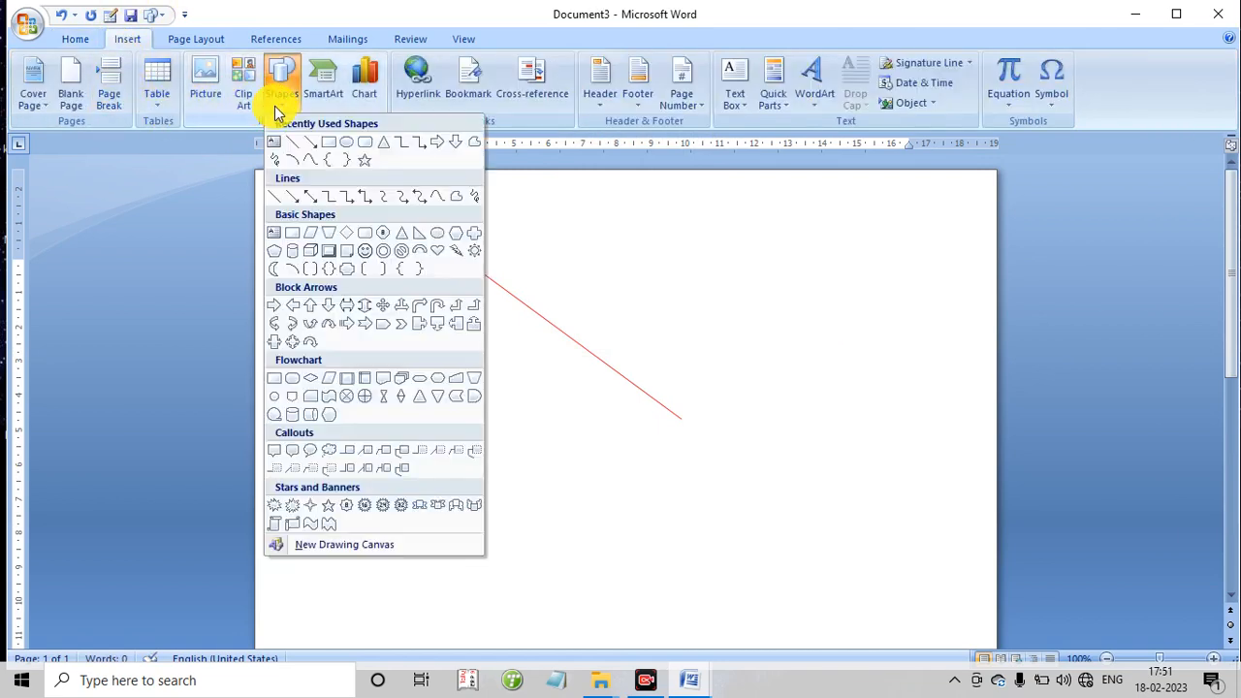
pyautogui.click(364, 143)
pyautogui.moveTo(808, 203); pyautogui.dragTo(930, 351)
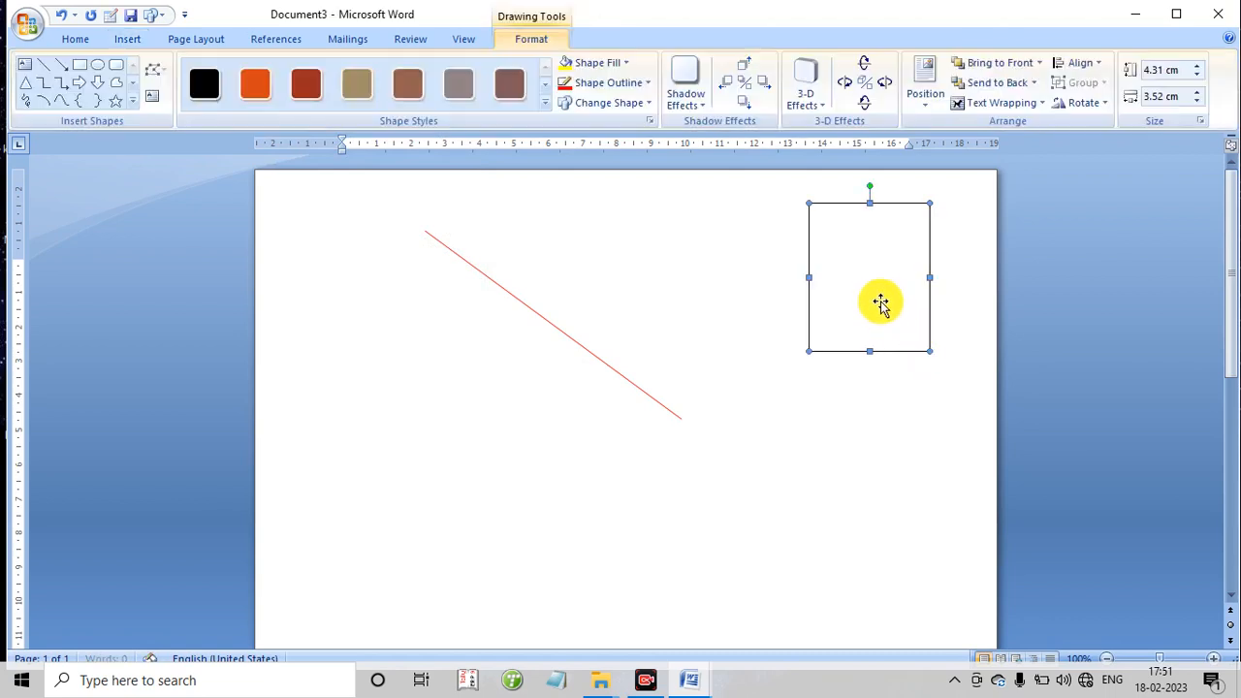
# - Fill the rectangle with the dark picture of planets in space, and delete the filled shape
pyautogui.click(621, 63)
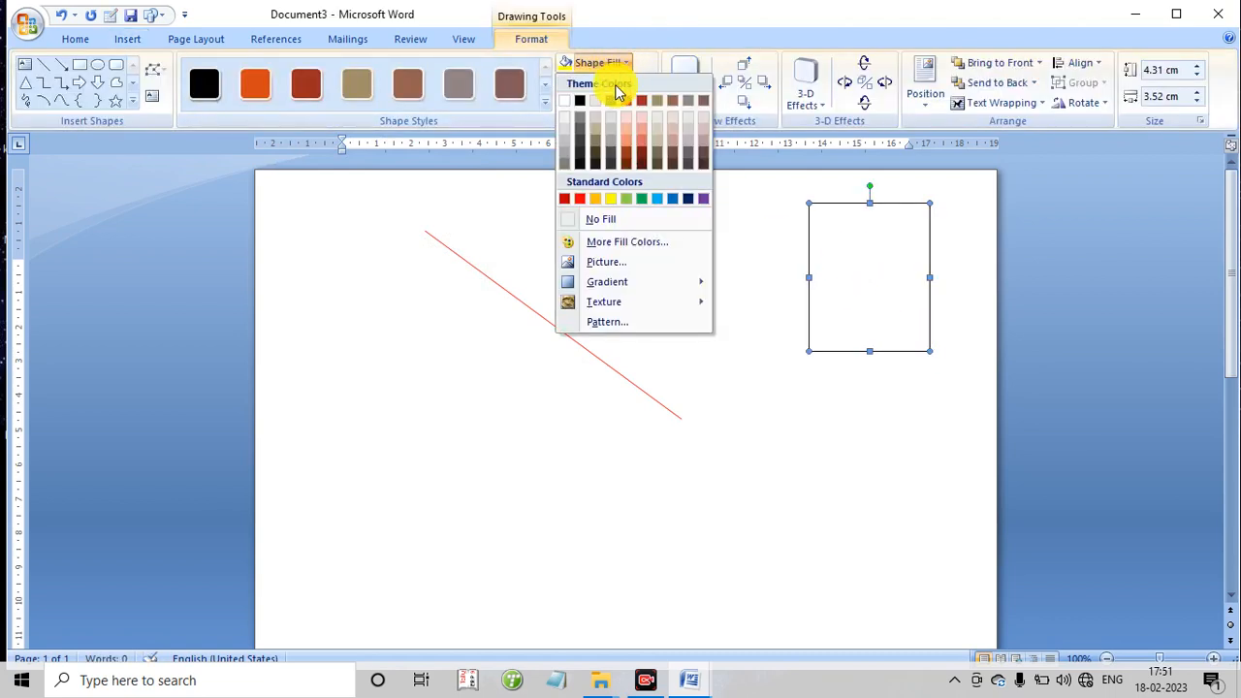
pyautogui.click(596, 266)
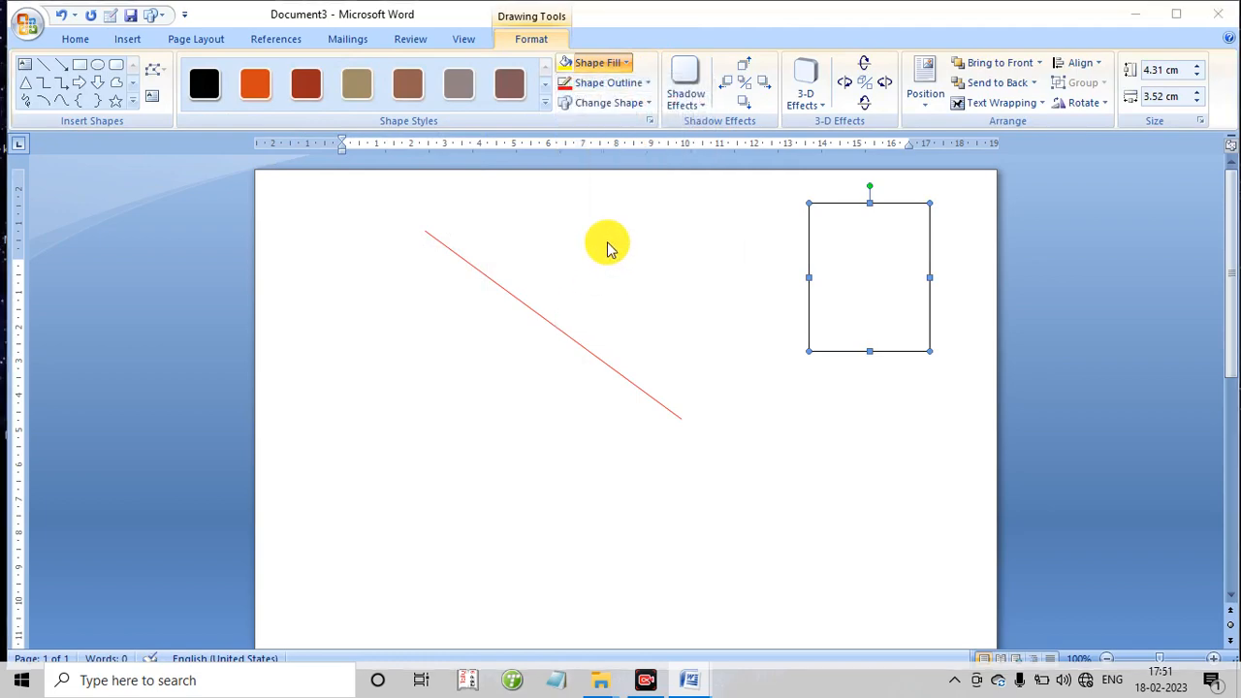
pyautogui.scroll(-3, 290, 271)
pyautogui.doubleClick(281, 279)
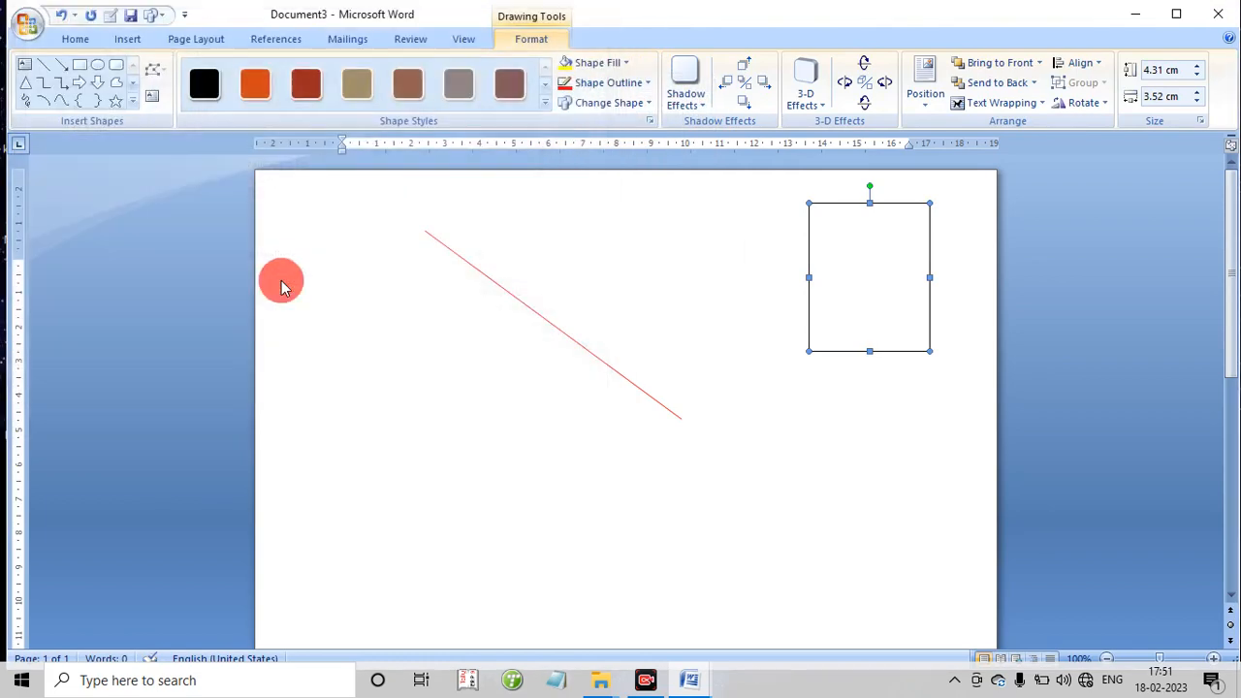
pyautogui.click(842, 291)
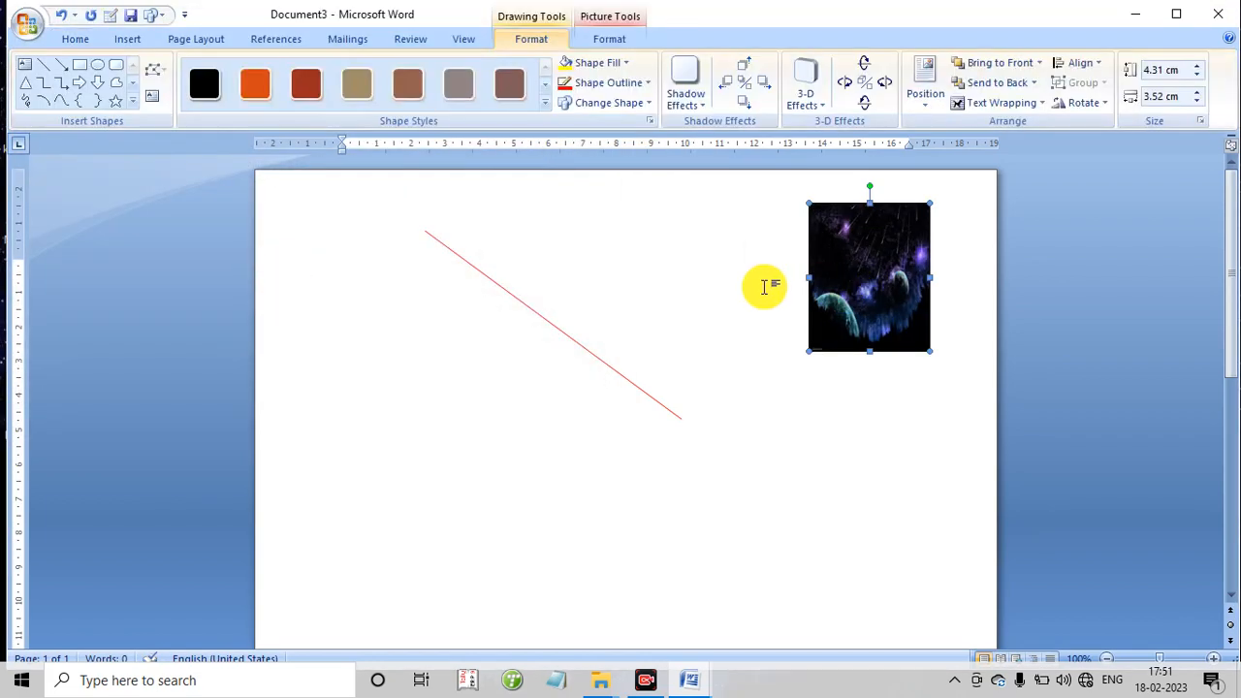
pyautogui.press('Delete')
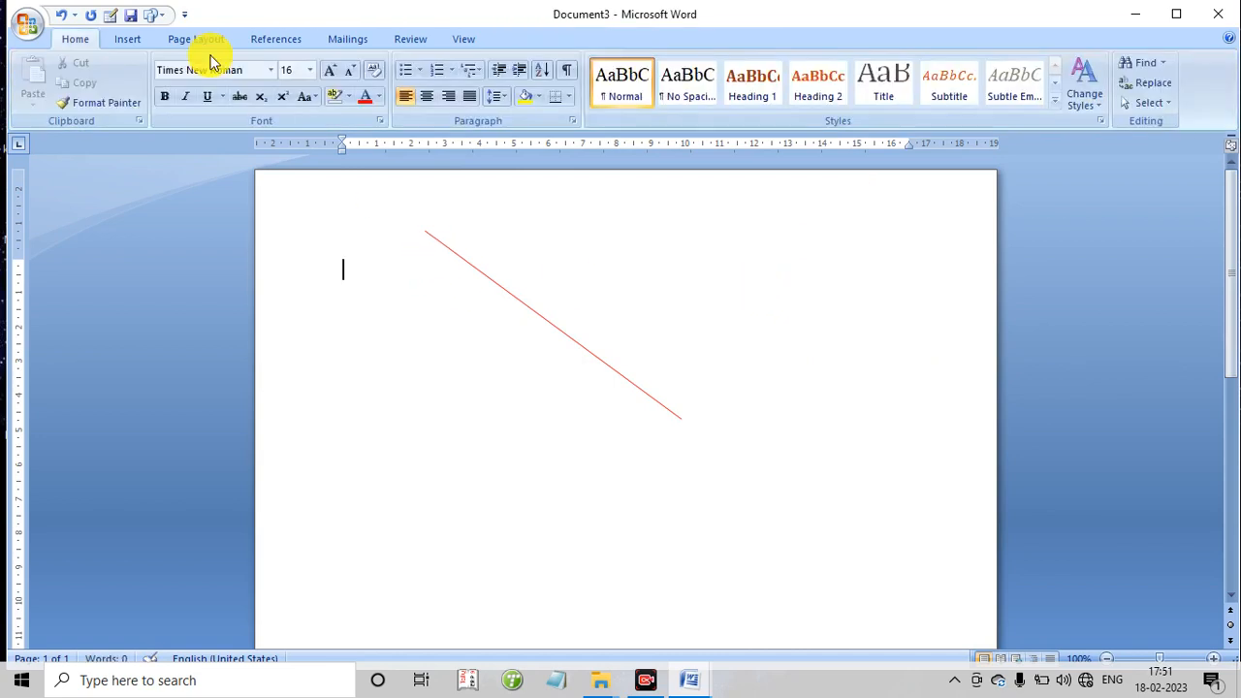
# - Draw a jagged explosion shape about 5.5 cm high and 7.3 cm wide, and move it slightly up, clear of the red line
pyautogui.click(128, 39)
pyautogui.click(282, 97)
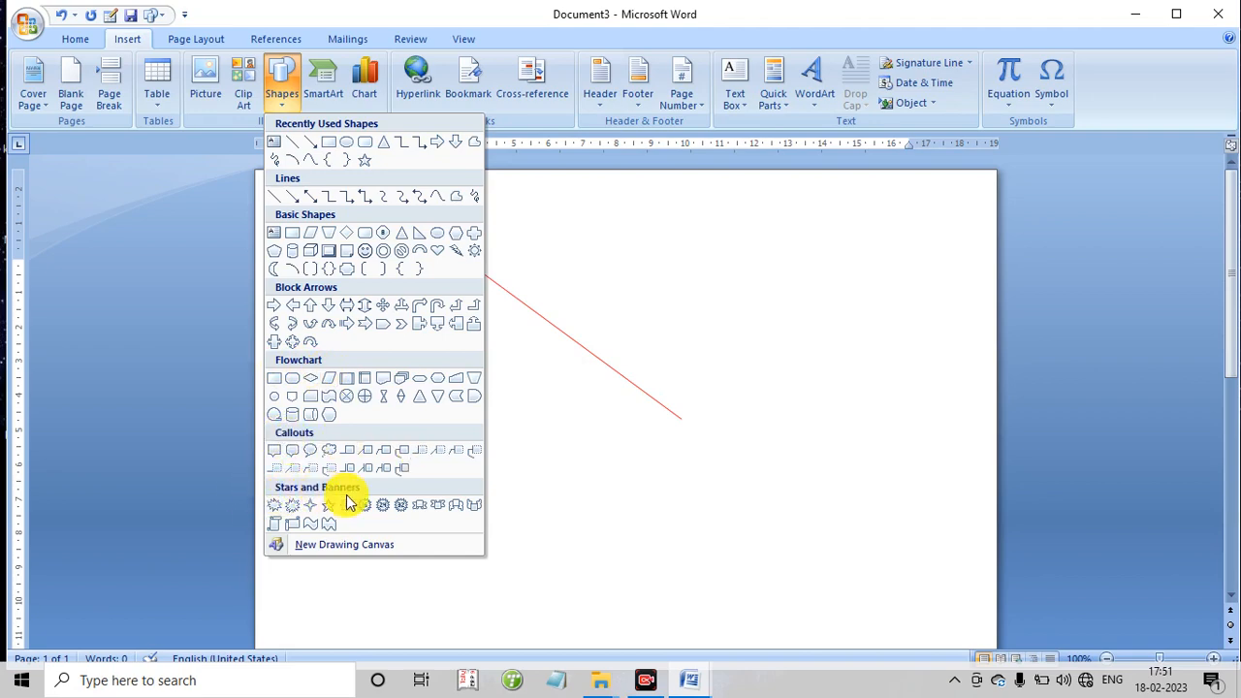
pyautogui.click(293, 504)
pyautogui.moveTo(620, 229); pyautogui.dragTo(876, 419)
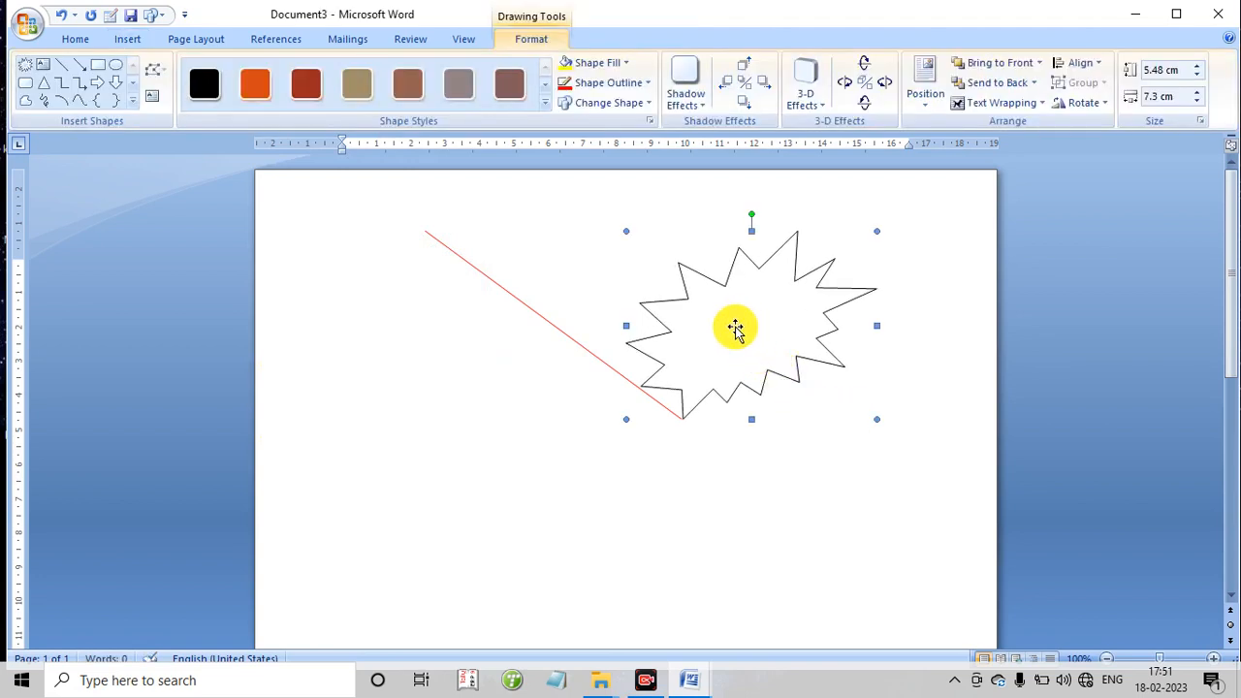
pyautogui.moveTo(734, 328); pyautogui.dragTo(742, 305)
# - Delete the red line and fill the explosion shape with yellow
pyautogui.click(572, 341)
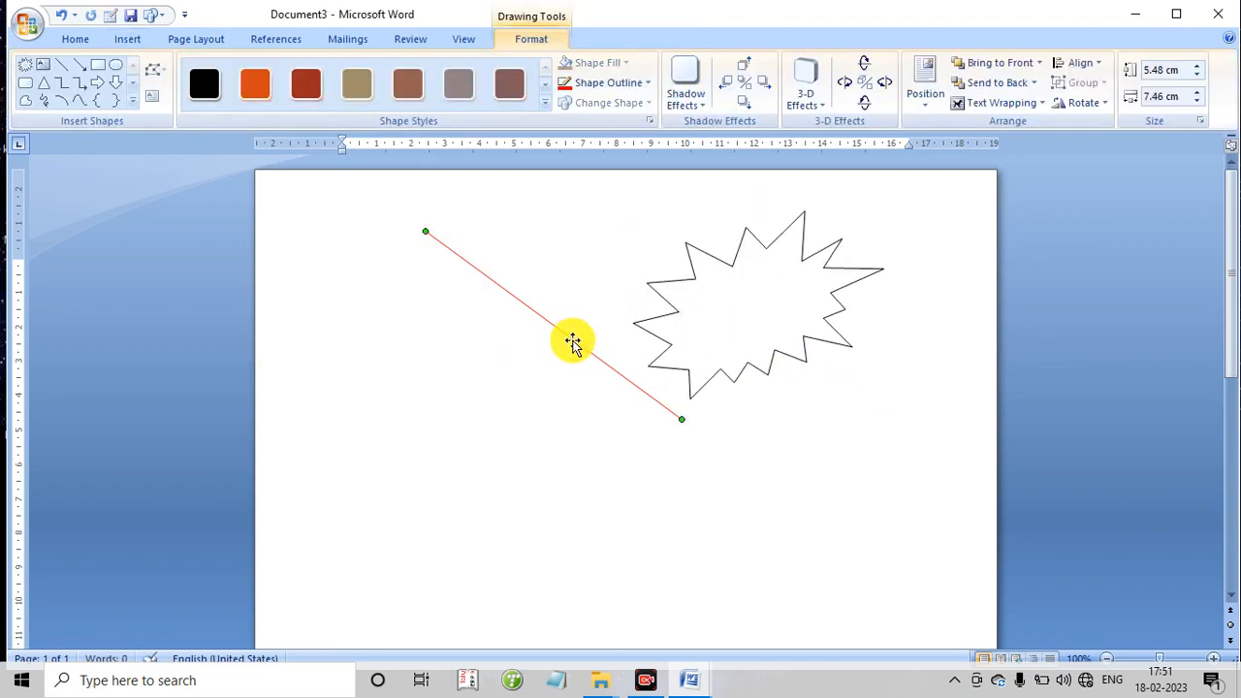
pyautogui.press('Delete')
pyautogui.click(692, 343)
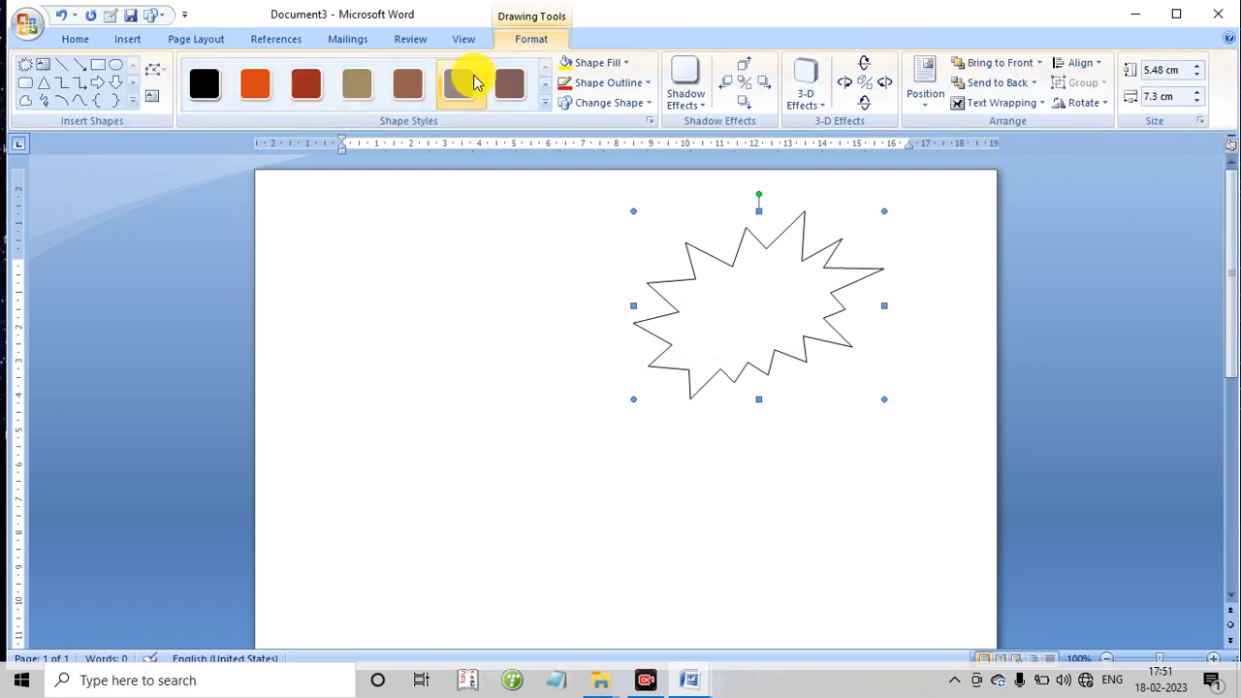
pyautogui.click(592, 62)
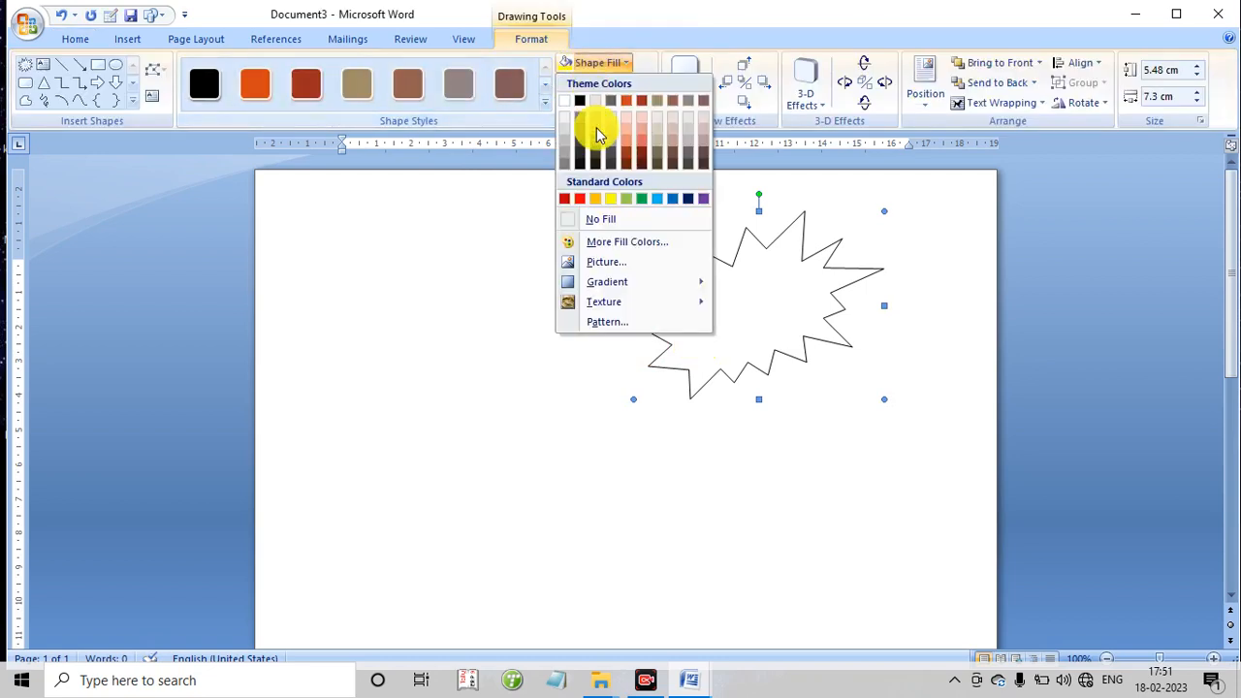
pyautogui.click(610, 199)
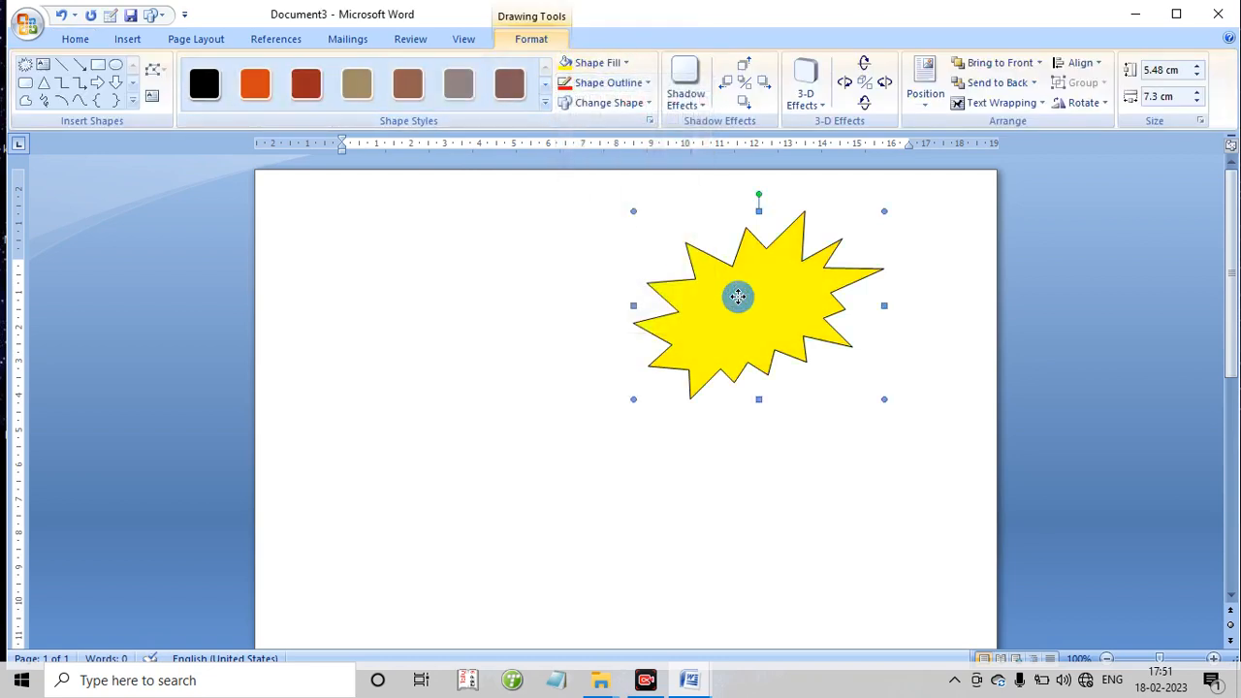
# - Add the text "100%" inside the explosion shape and move it down one line
pyautogui.rightClick(737, 297)
pyautogui.click(749, 366)
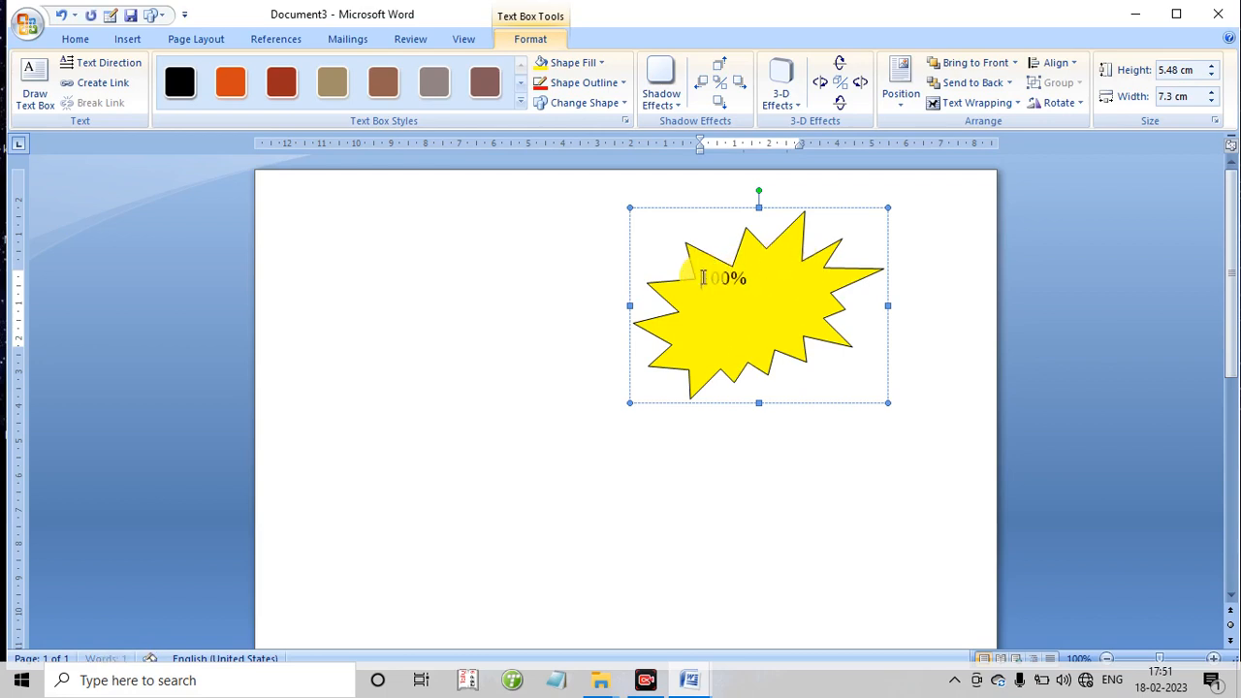
pyautogui.press('Return')
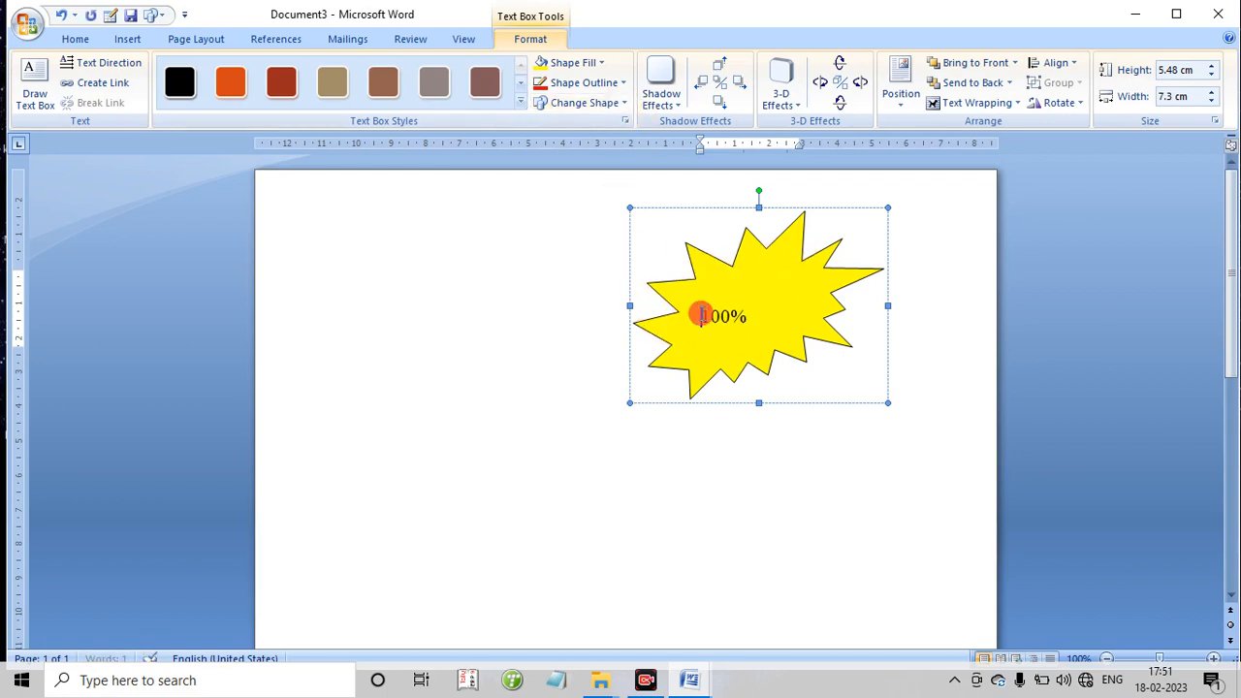
# - Select the 100% text and change the explosion shape's fill to dark blue
pyautogui.moveTo(700, 315); pyautogui.dragTo(752, 339)
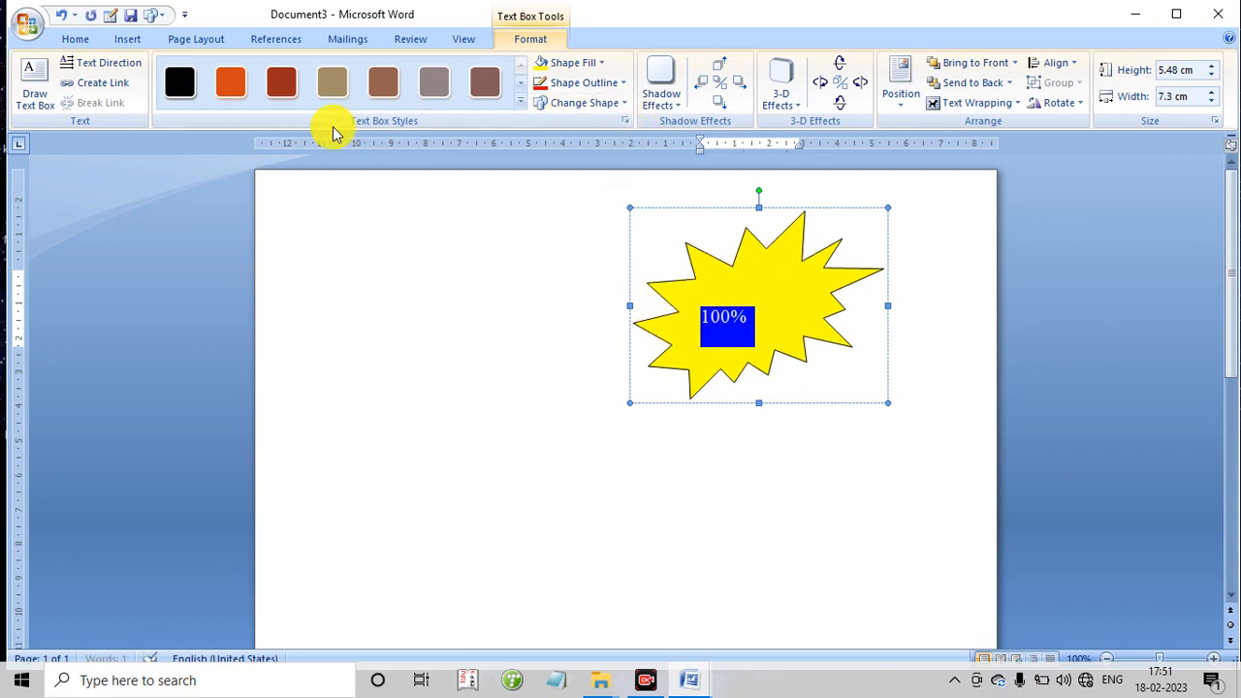
pyautogui.click(579, 64)
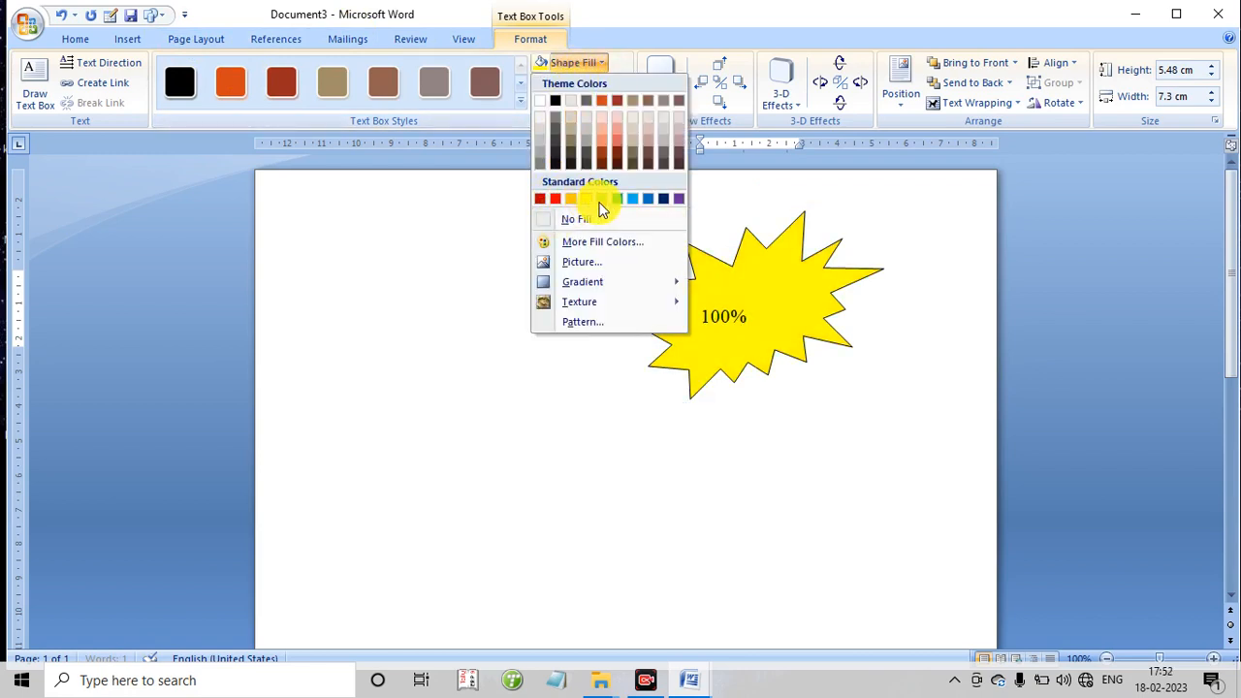
pyautogui.click(665, 199)
# - Delete the dark blue explosion shape from the page
pyautogui.click(568, 257)
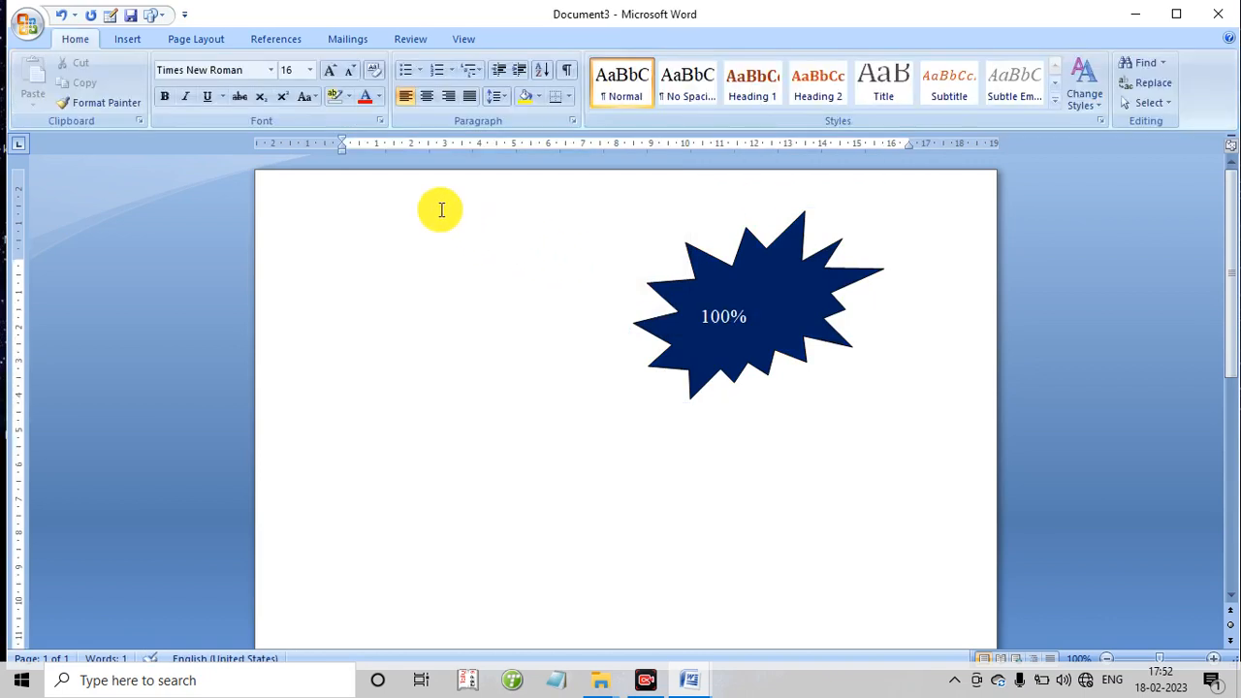
pyautogui.click(666, 347)
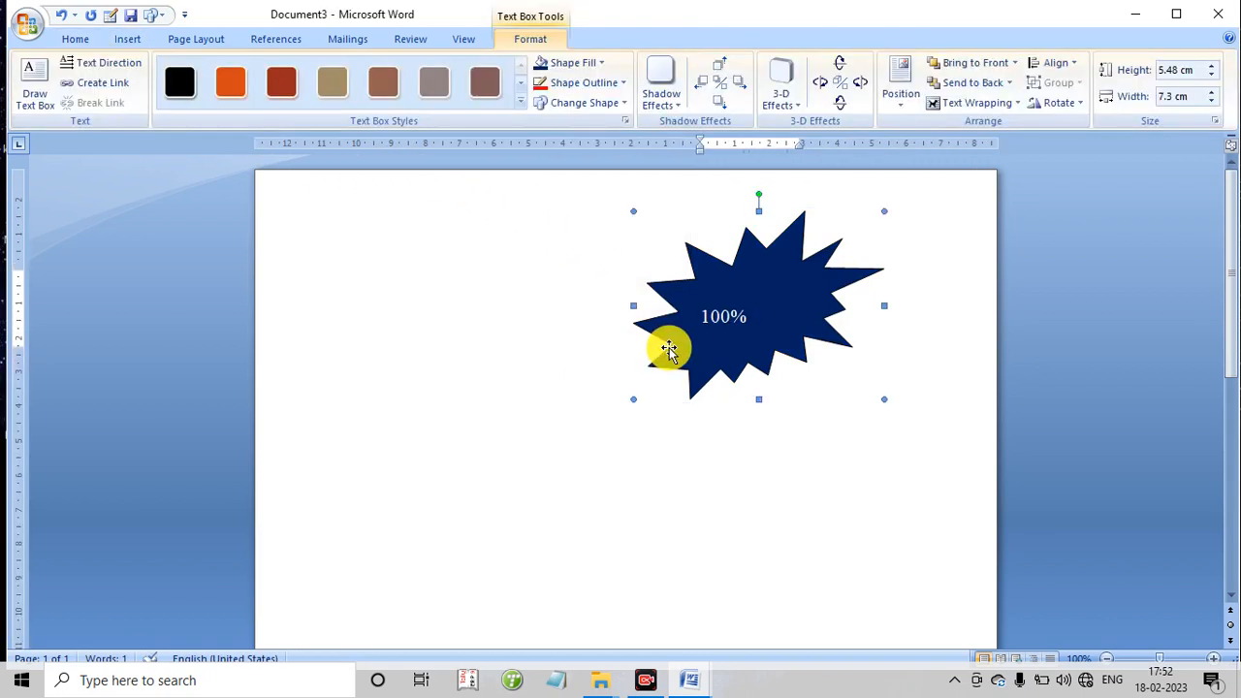
pyautogui.press('Delete')
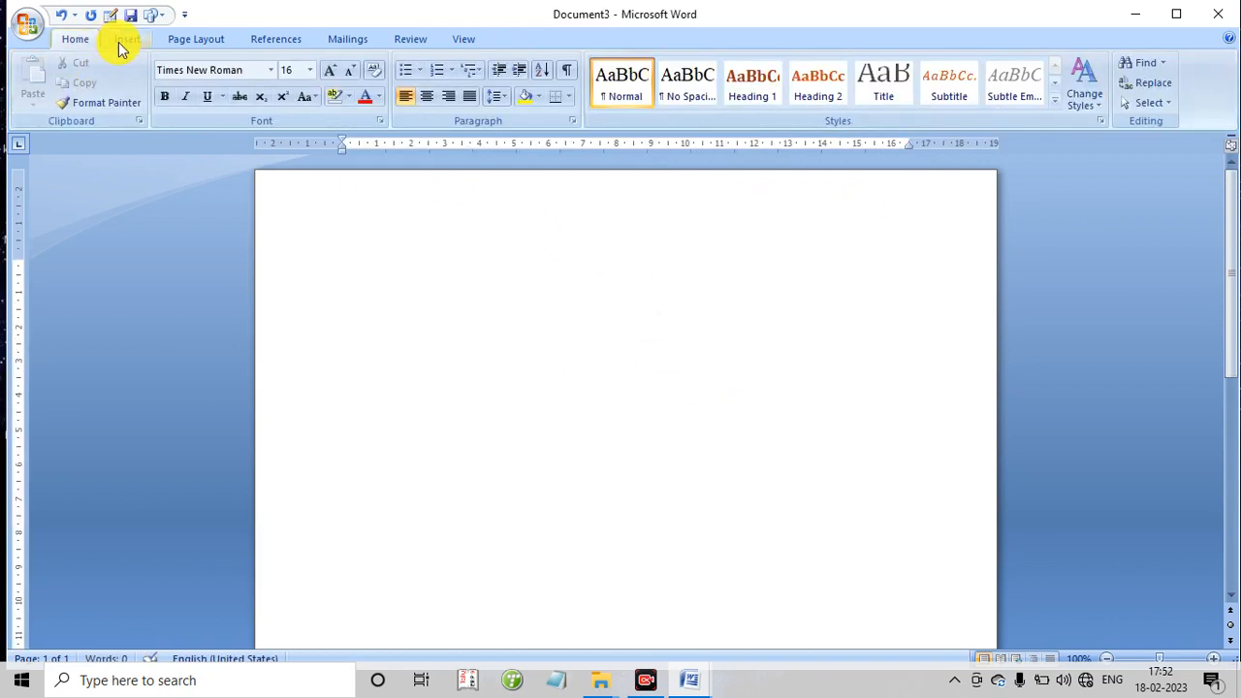
# - Insert an organization chart SmartArt graphic, using the first layout of the Hierarchy category
pyautogui.click(123, 41)
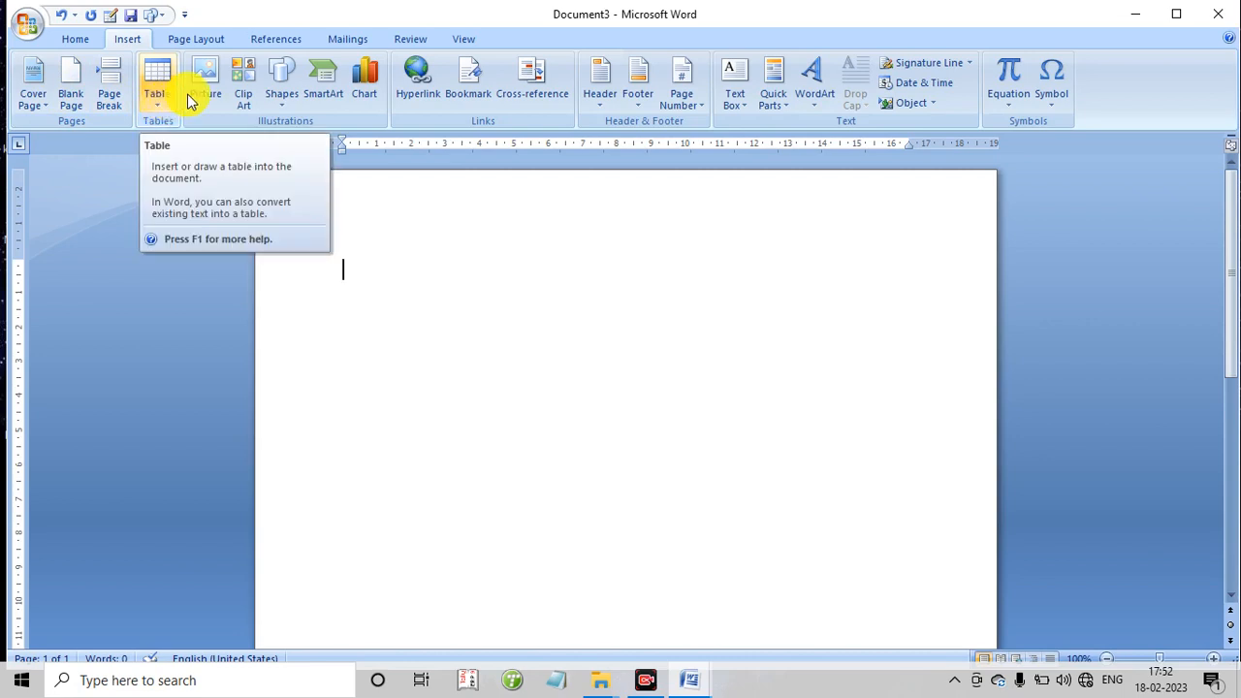
pyautogui.click(331, 94)
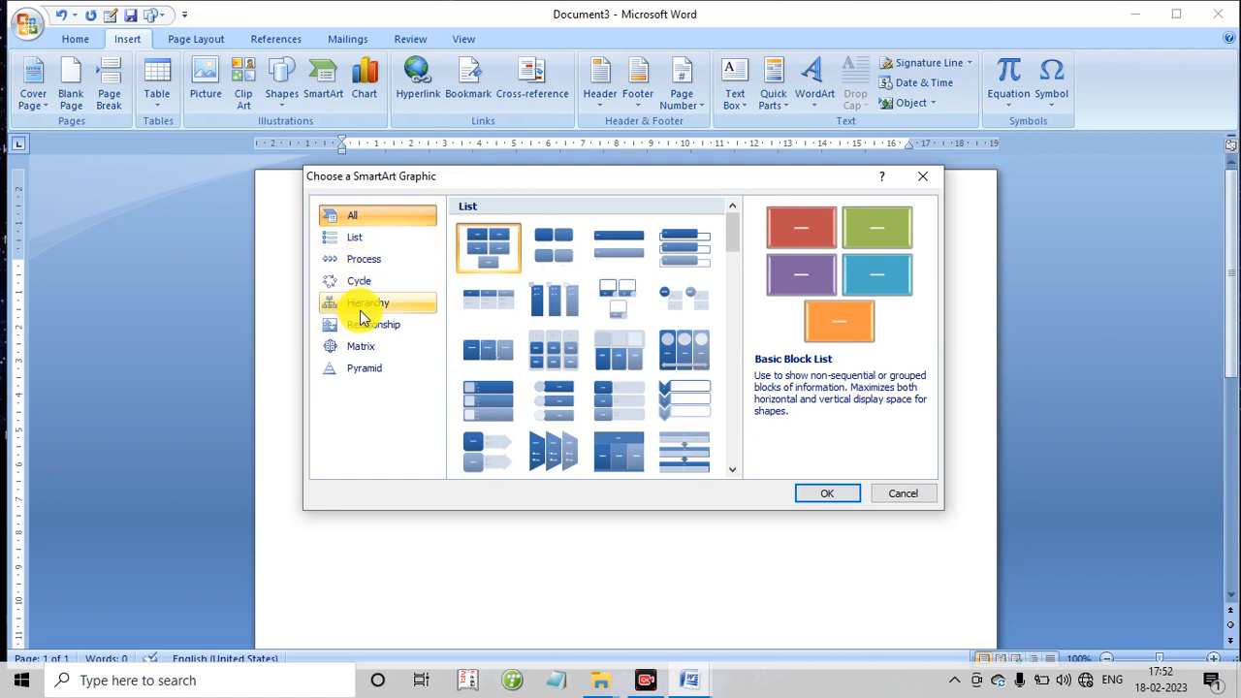
pyautogui.click(362, 303)
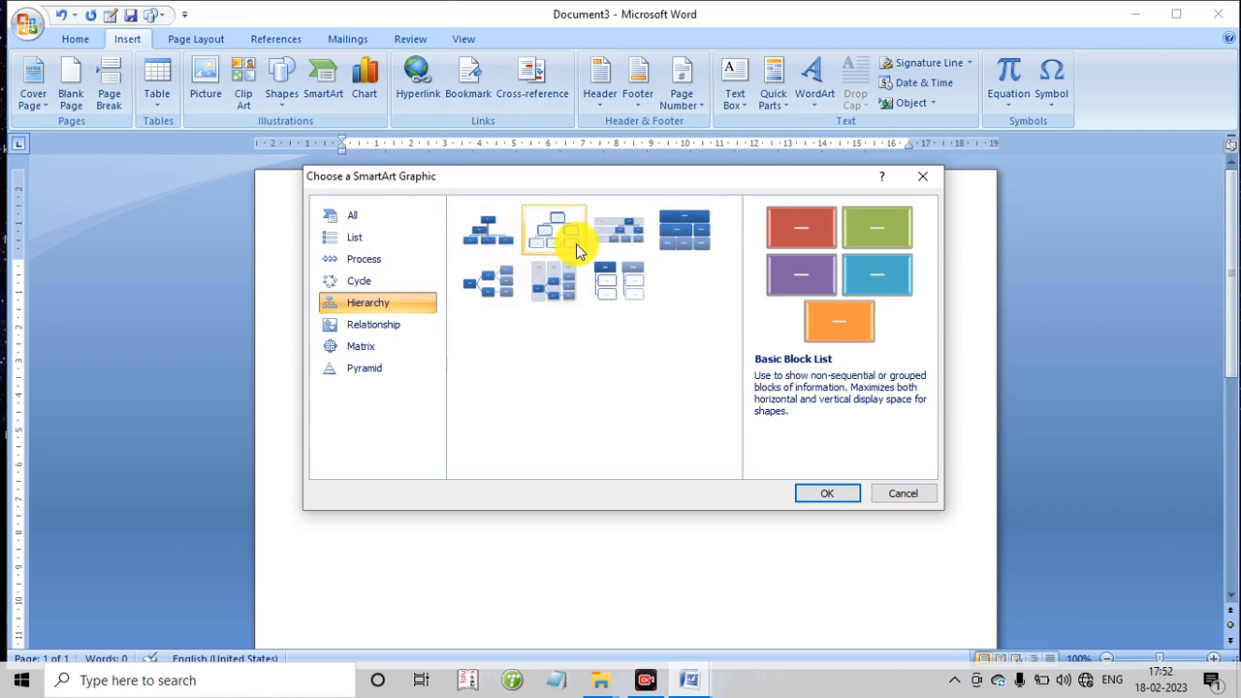
pyautogui.doubleClick(488, 235)
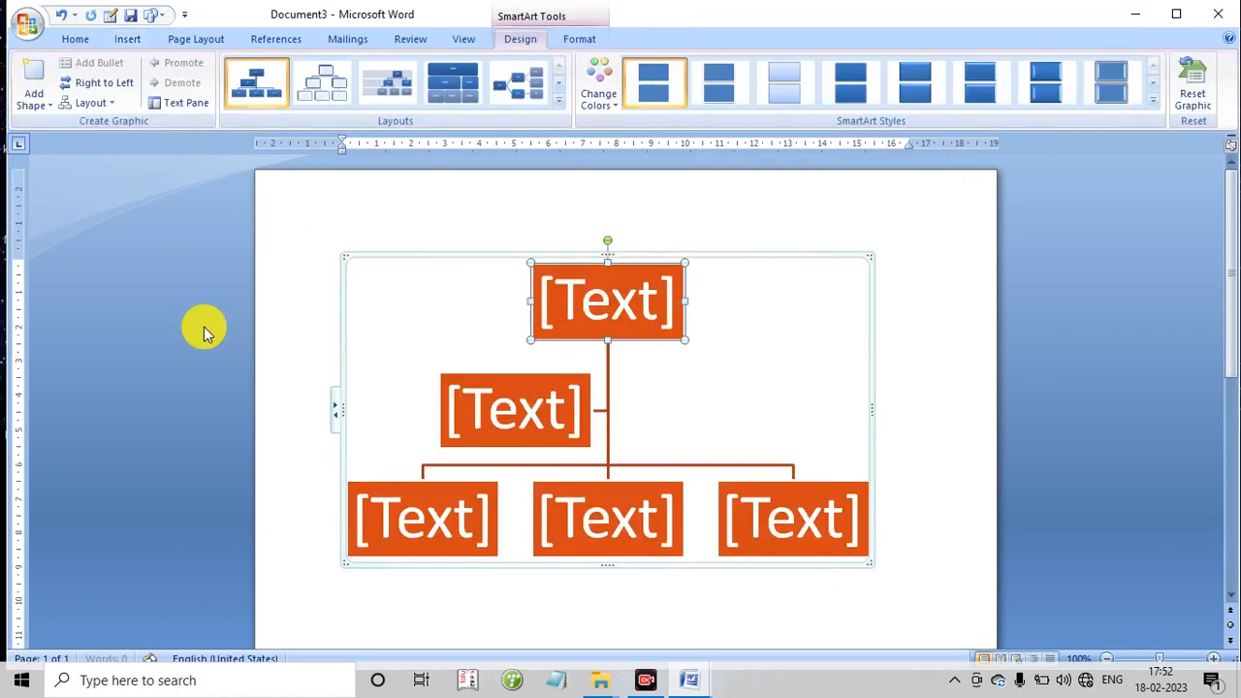
# - Enter "parts of computer" as the text of the chart's topmost box
pyautogui.click(557, 300)
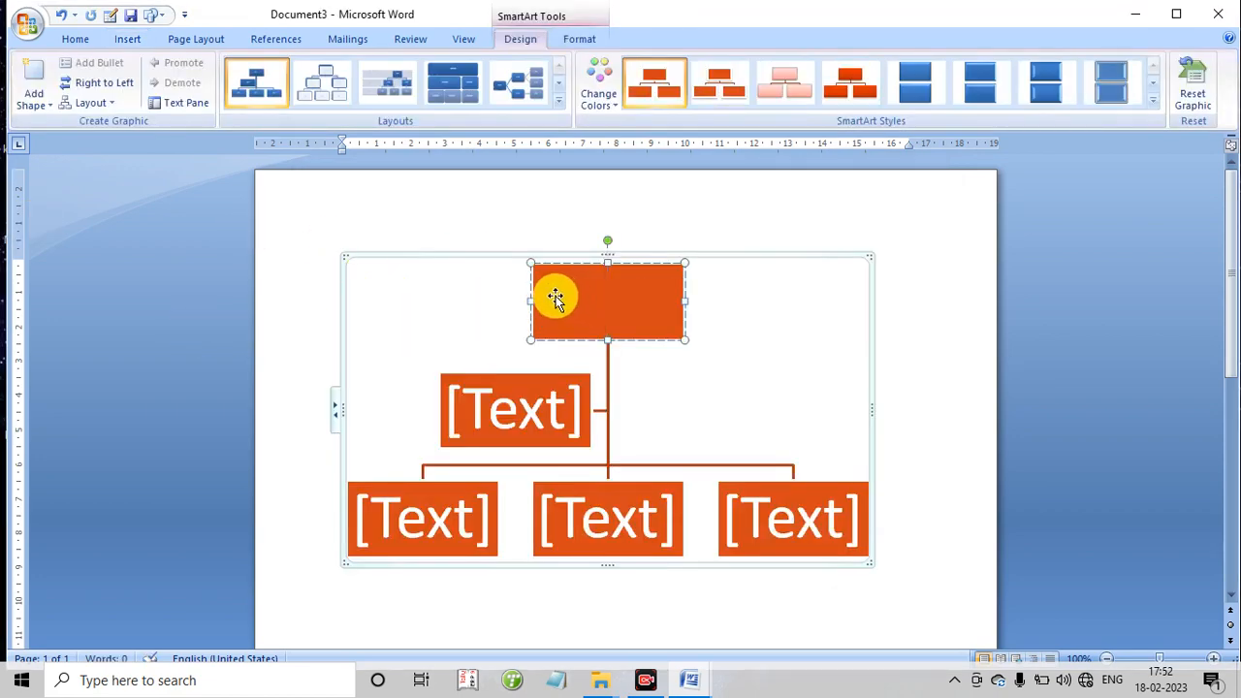
pyautogui.write('par')
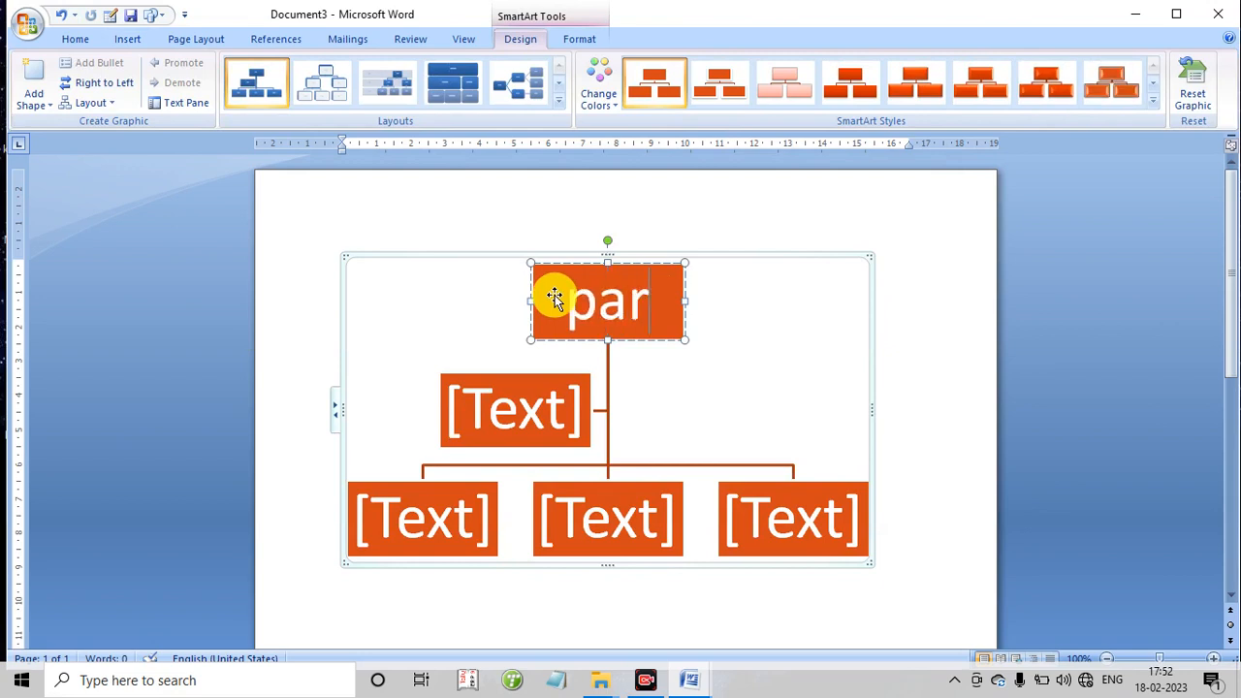
pyautogui.write('ts of computer')
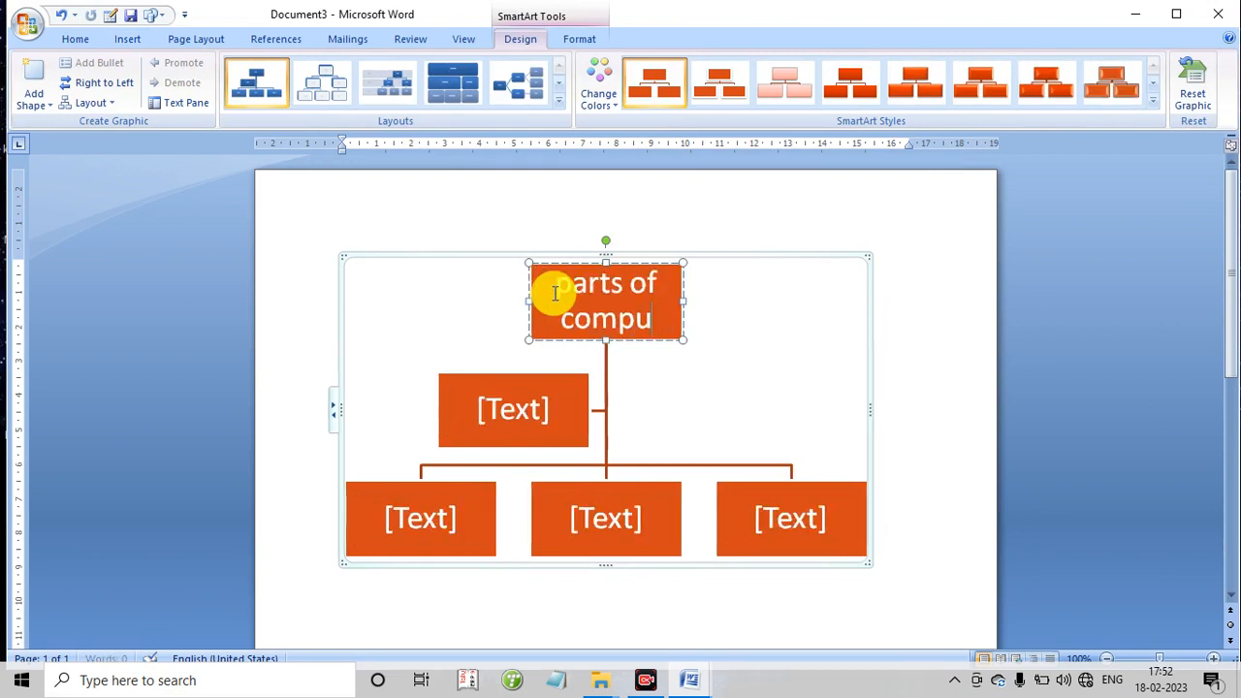
# - Label the chart's side box "input" and the first bottom-row box "process", and begin the text of the middle bottom-row box
pyautogui.click(491, 405)
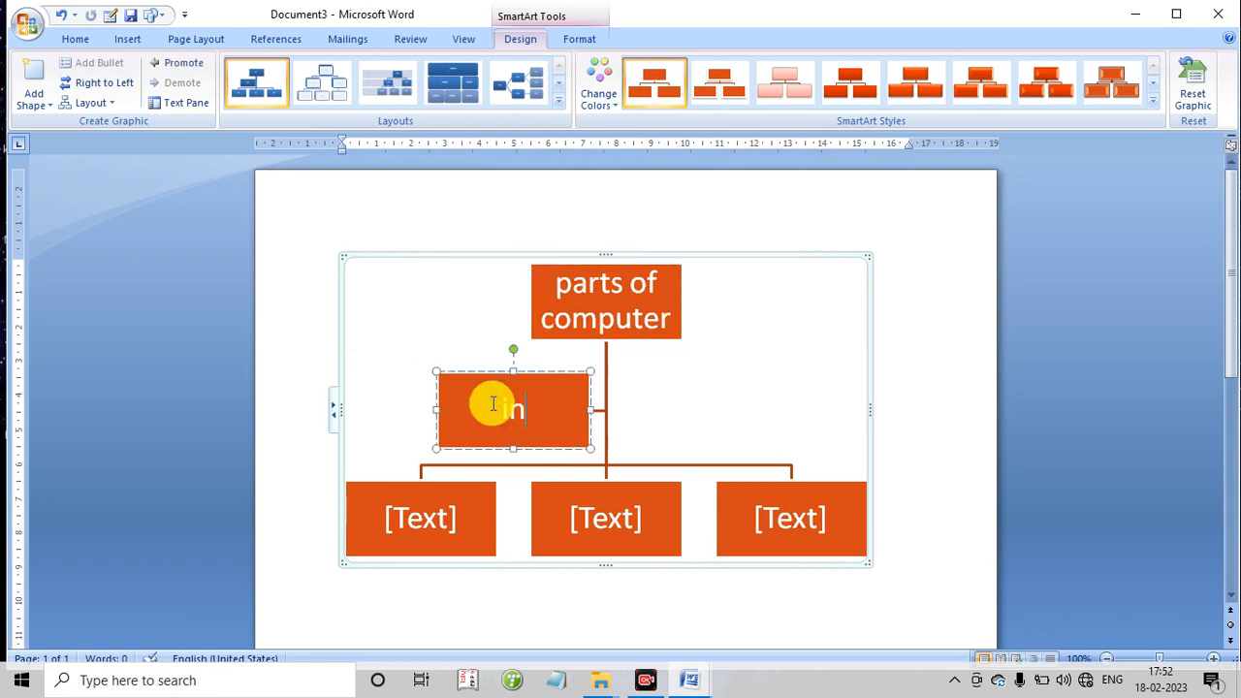
pyautogui.write('input')
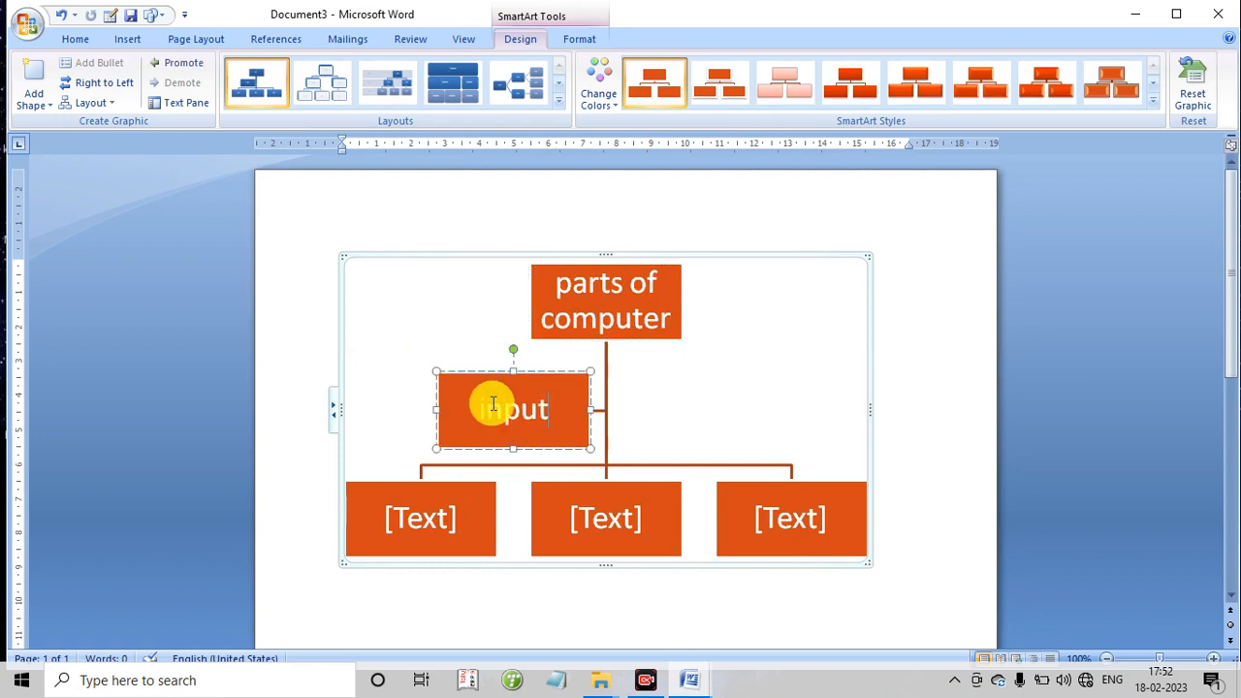
pyautogui.click(418, 524)
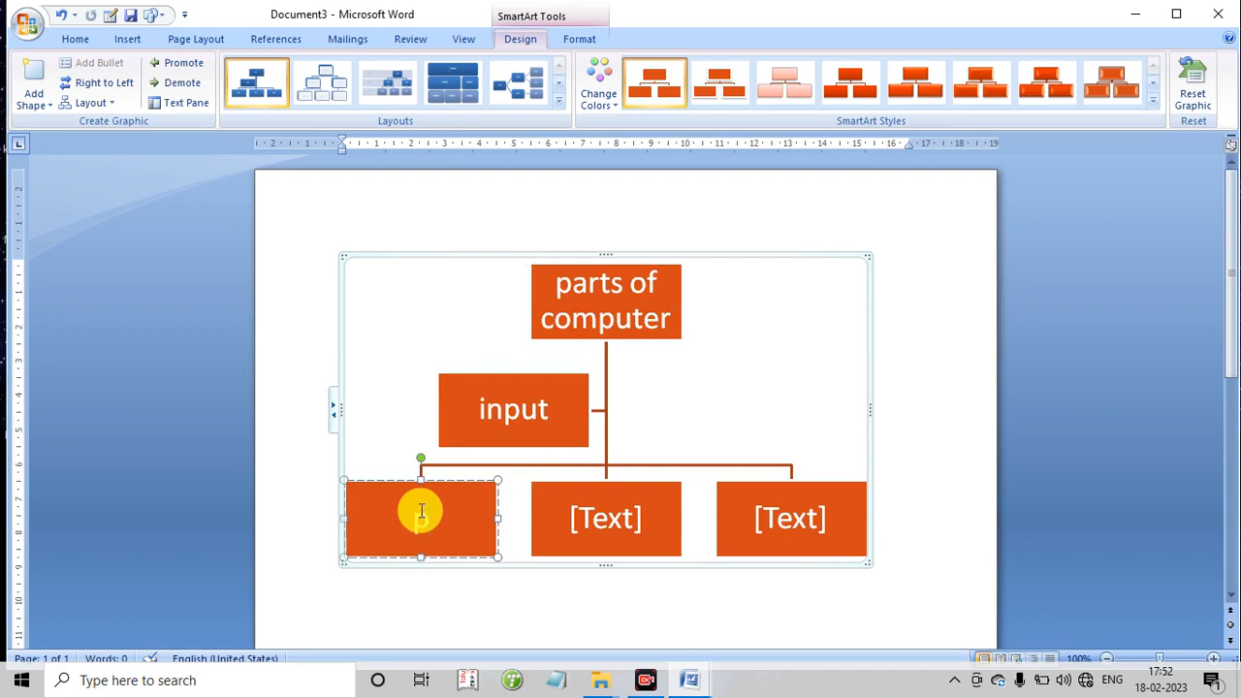
pyautogui.write('pro')
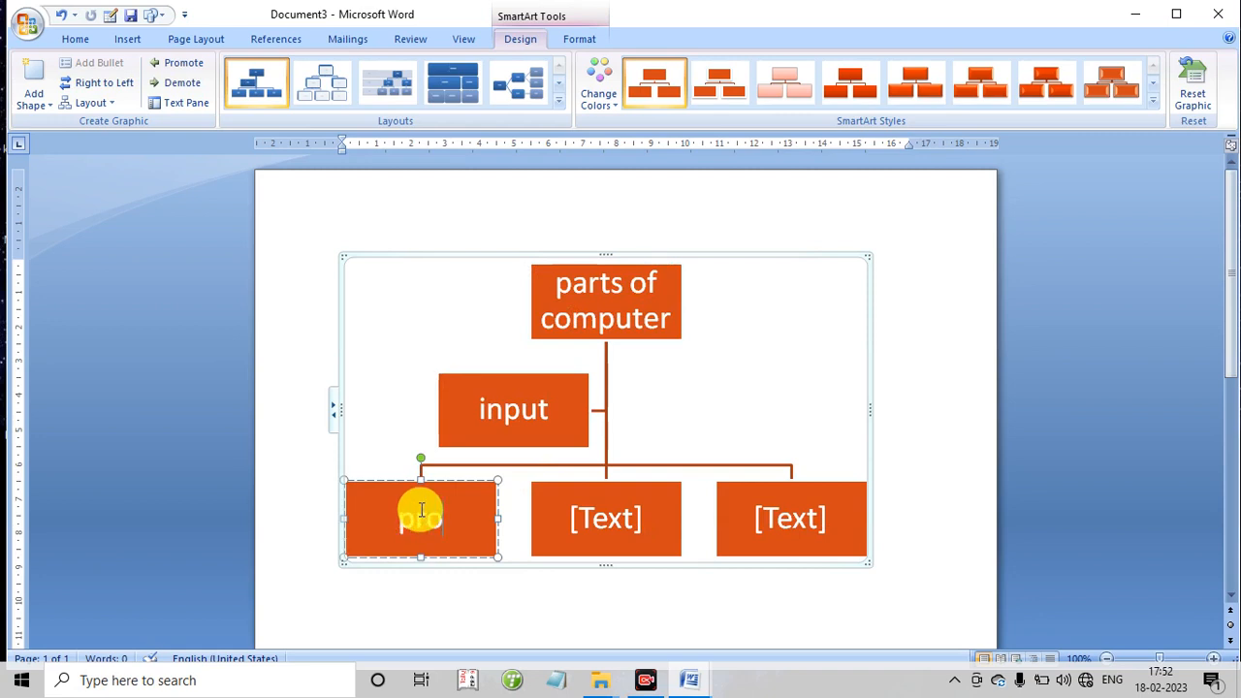
pyautogui.write('cess')
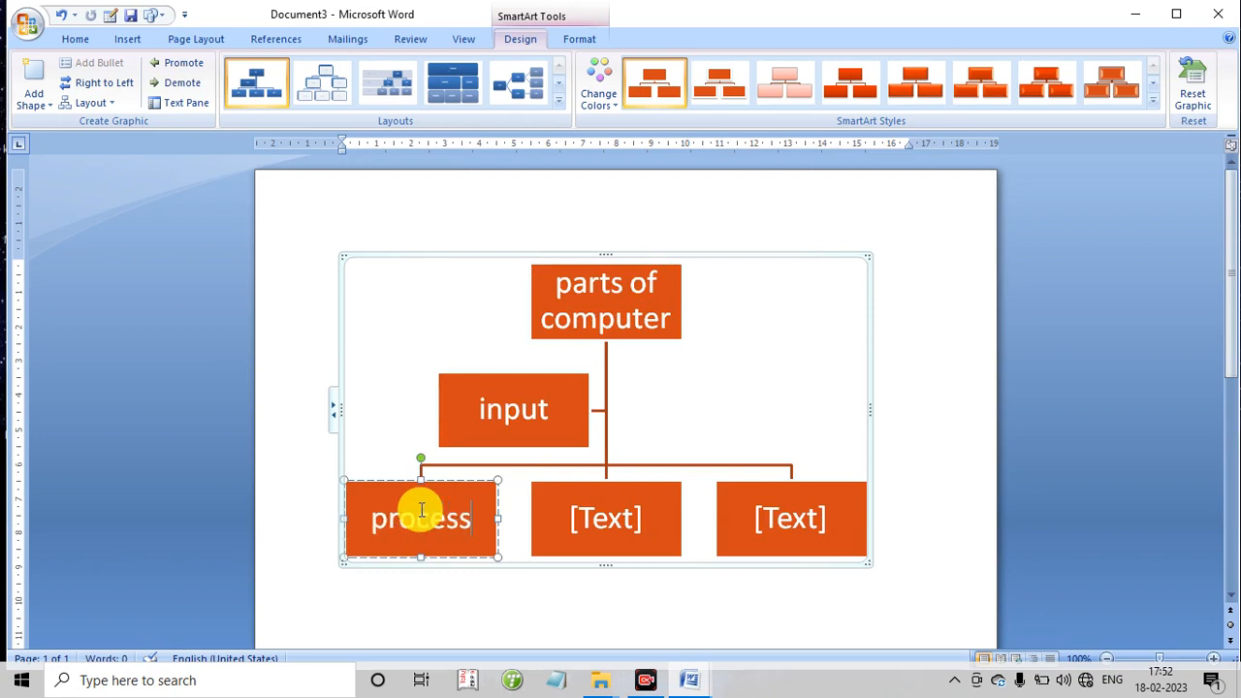
pyautogui.click(582, 515)
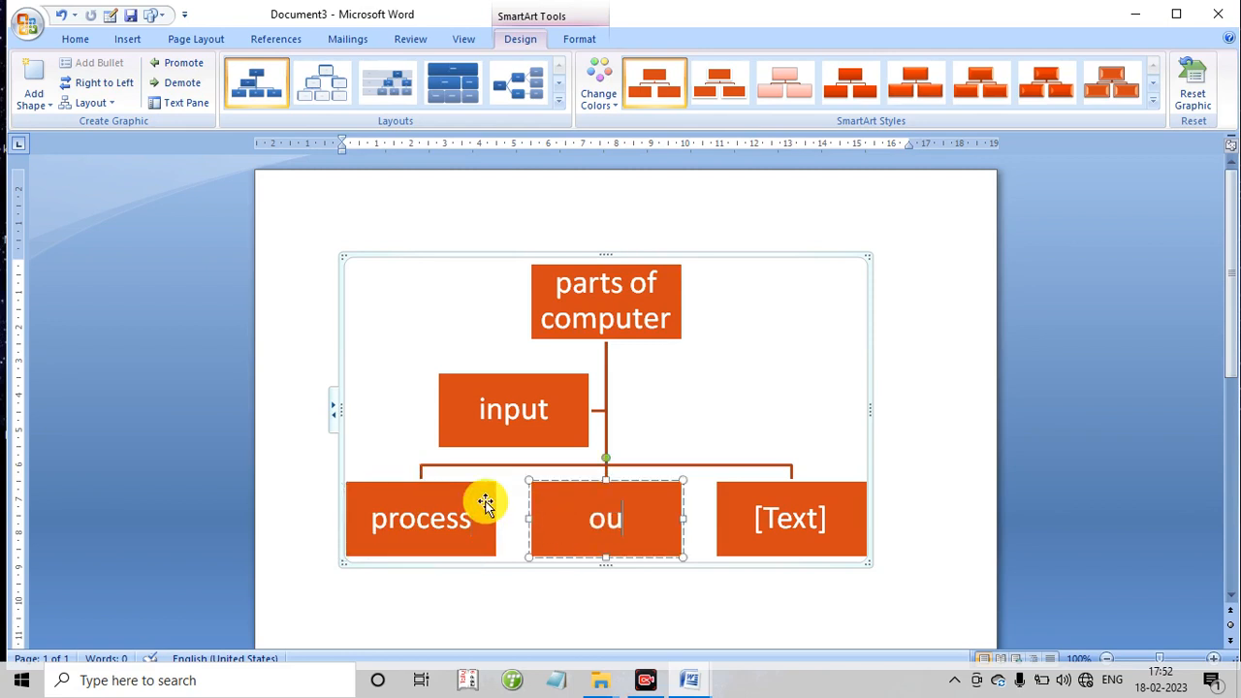